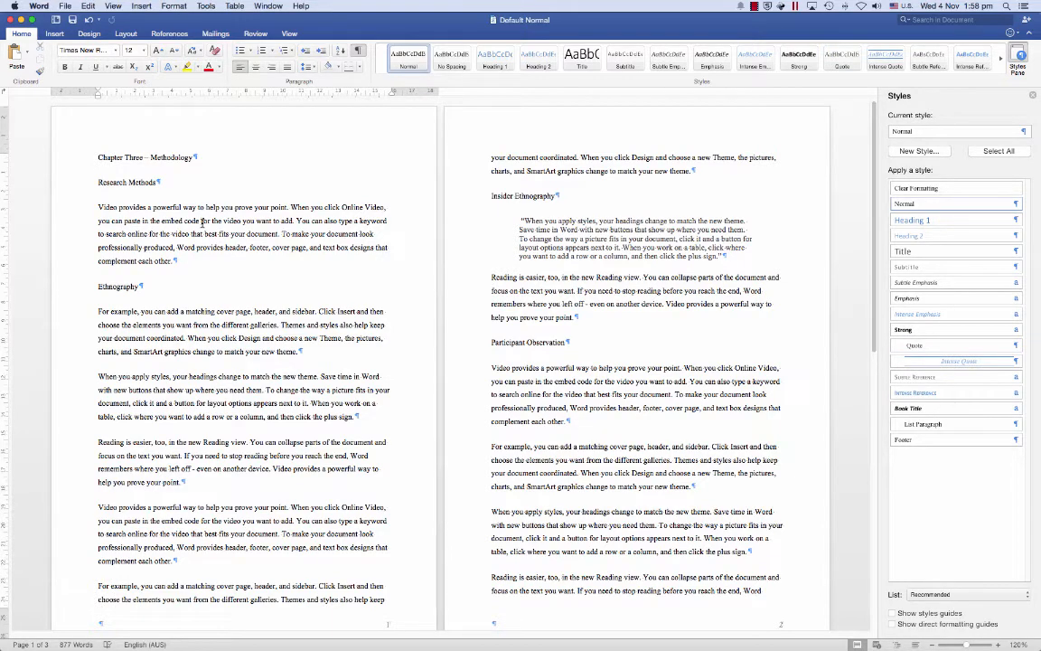
# Try the Quote style on the first paragraph under "Participant Observation" and return that paragraph to the Normal style
pyautogui.click(670, 248)
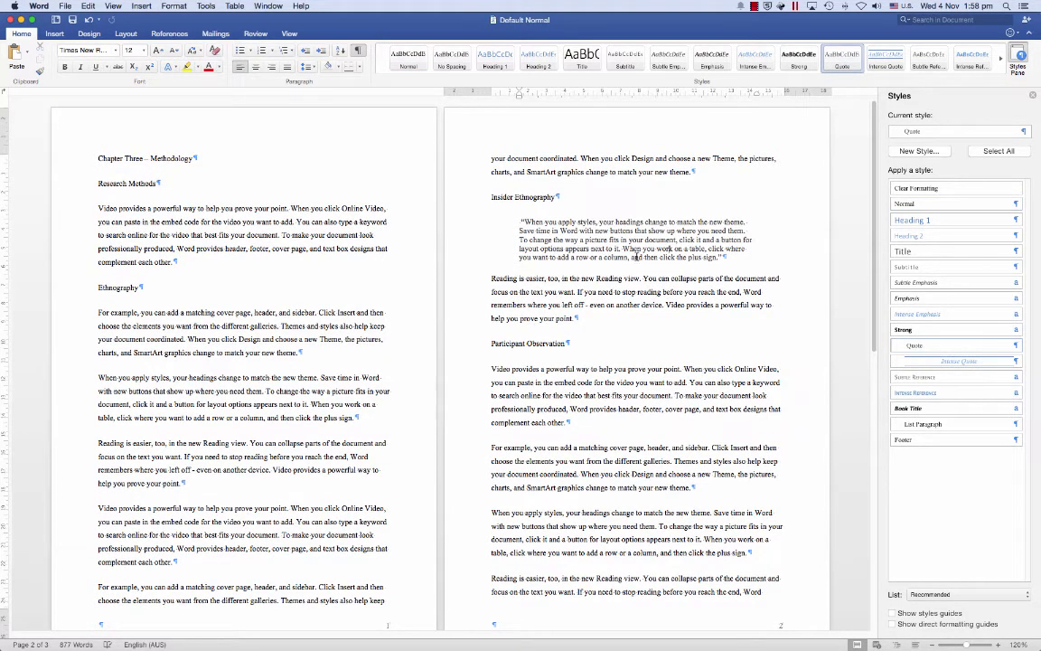
pyautogui.click(557, 363)
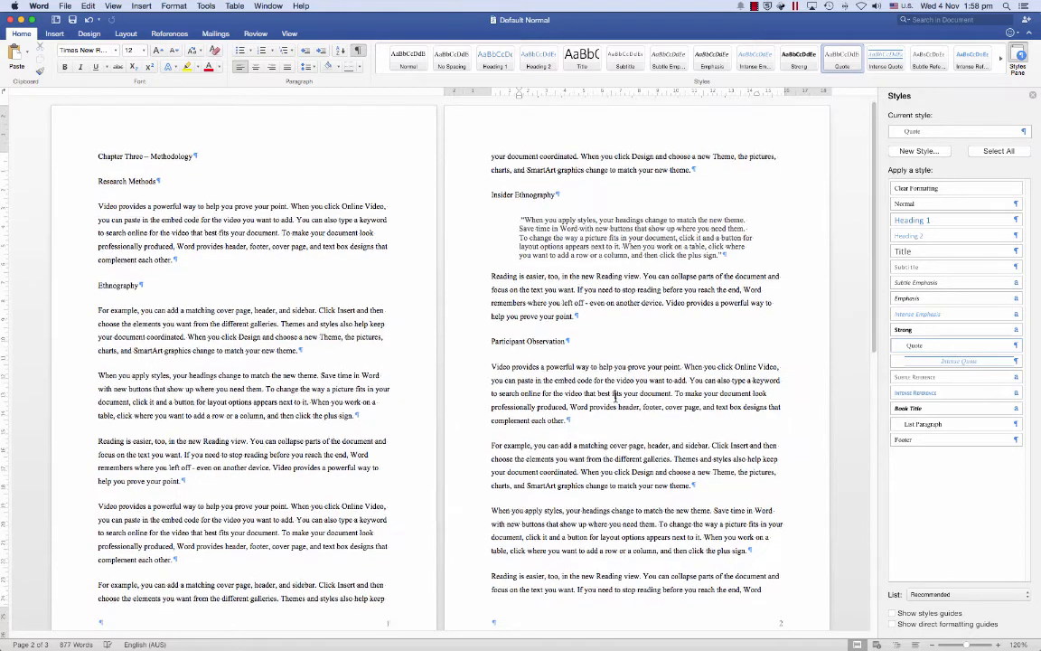
pyautogui.click(915, 346)
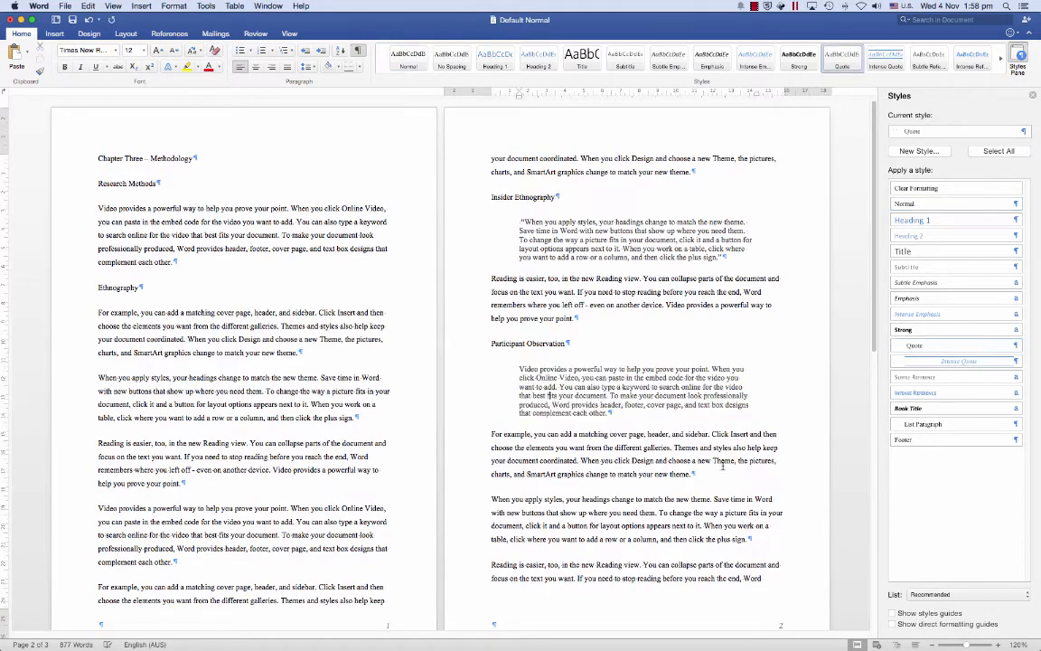
pyautogui.click(903, 203)
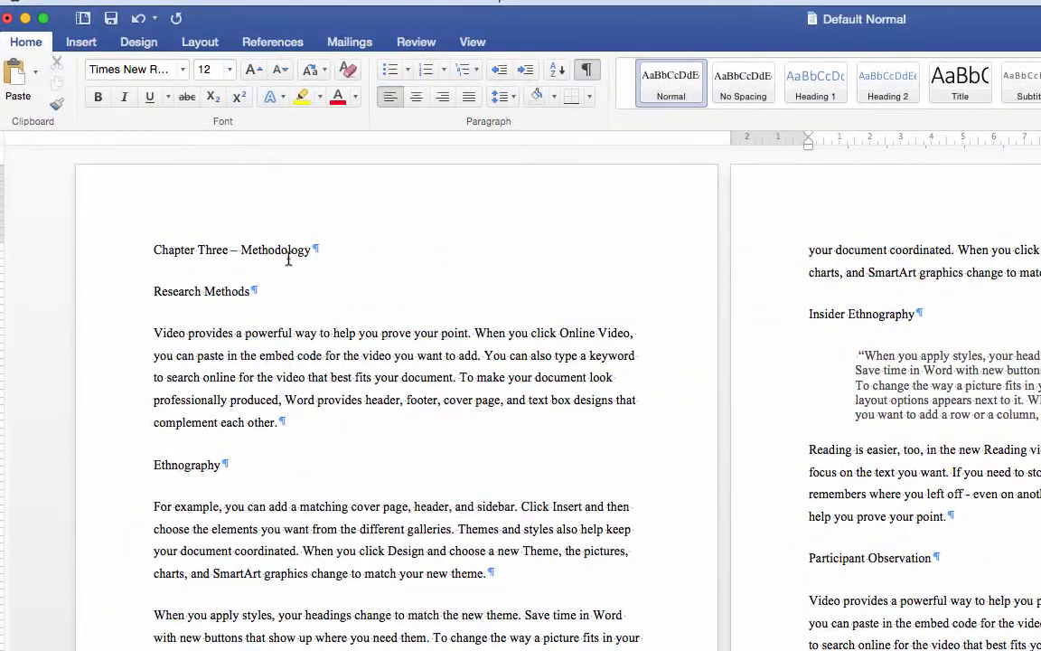
# Try adding an empty paragraph after the "Research Methods" line and remove it again
pyautogui.click(286, 253)
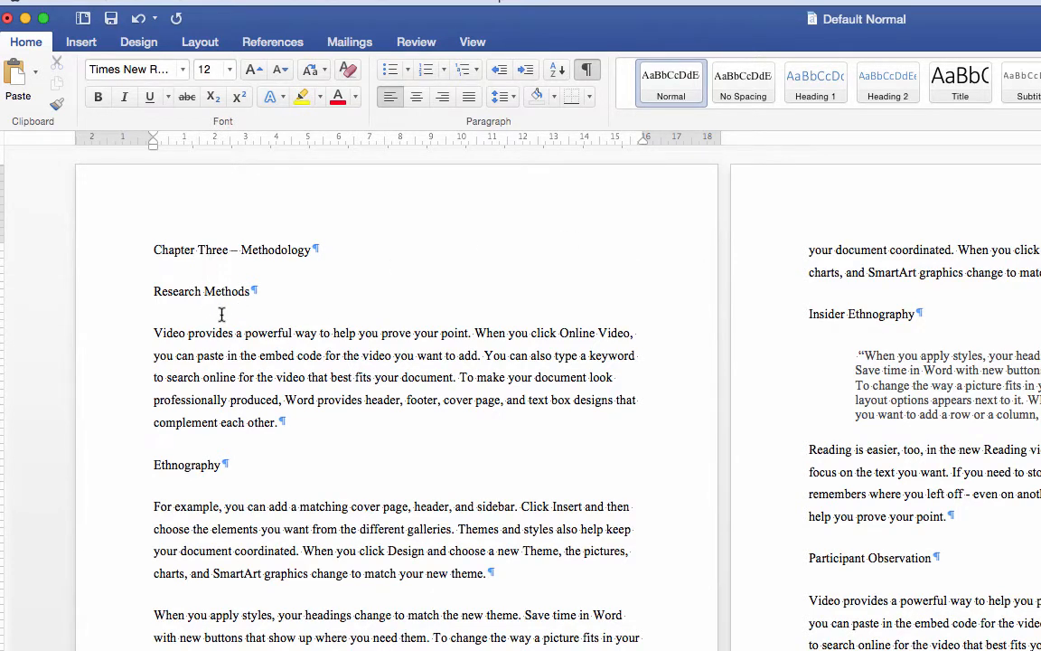
pyautogui.click(276, 290)
pyautogui.press('Return')
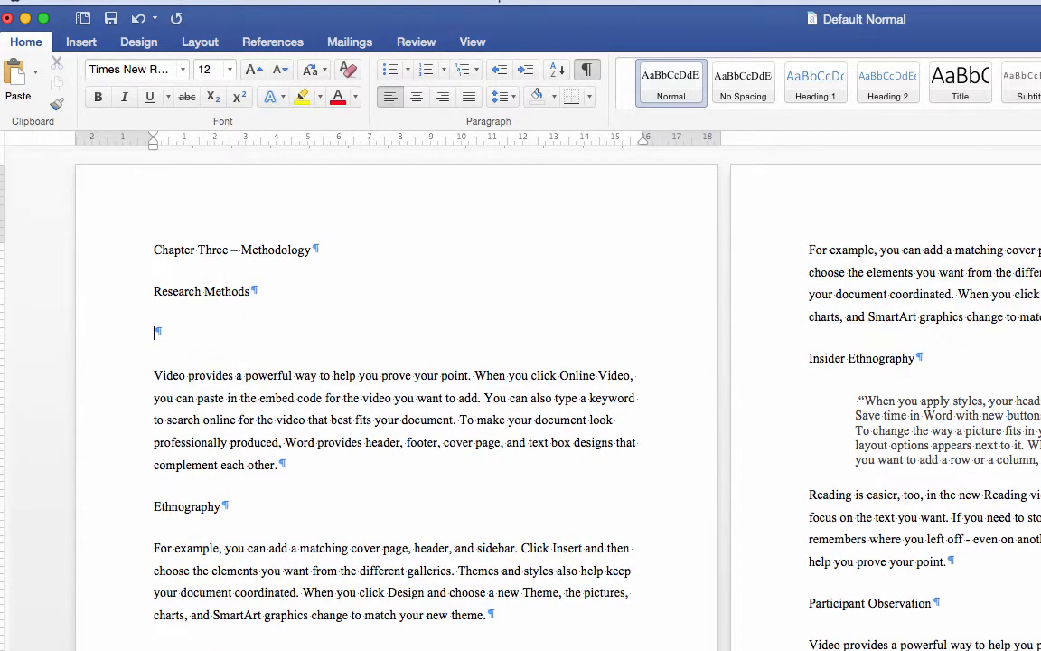
pyautogui.press('BackSpace')
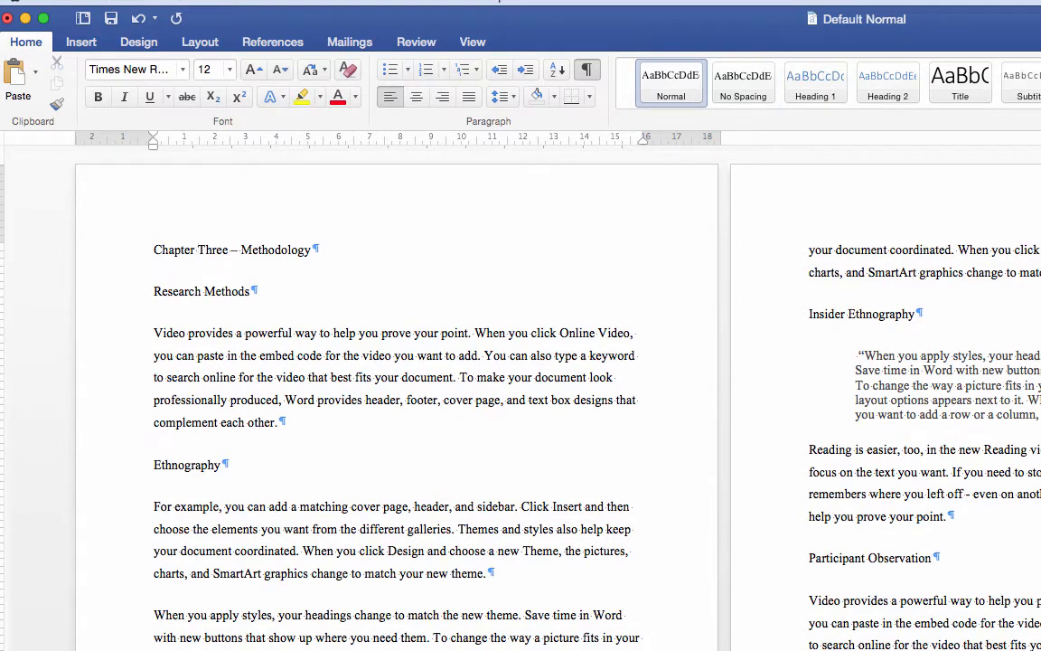
# Apply the Heading 1 style to "Chapter Three – Methodology" and the Heading 2 style to "Research Methods"
pyautogui.click(815, 81)
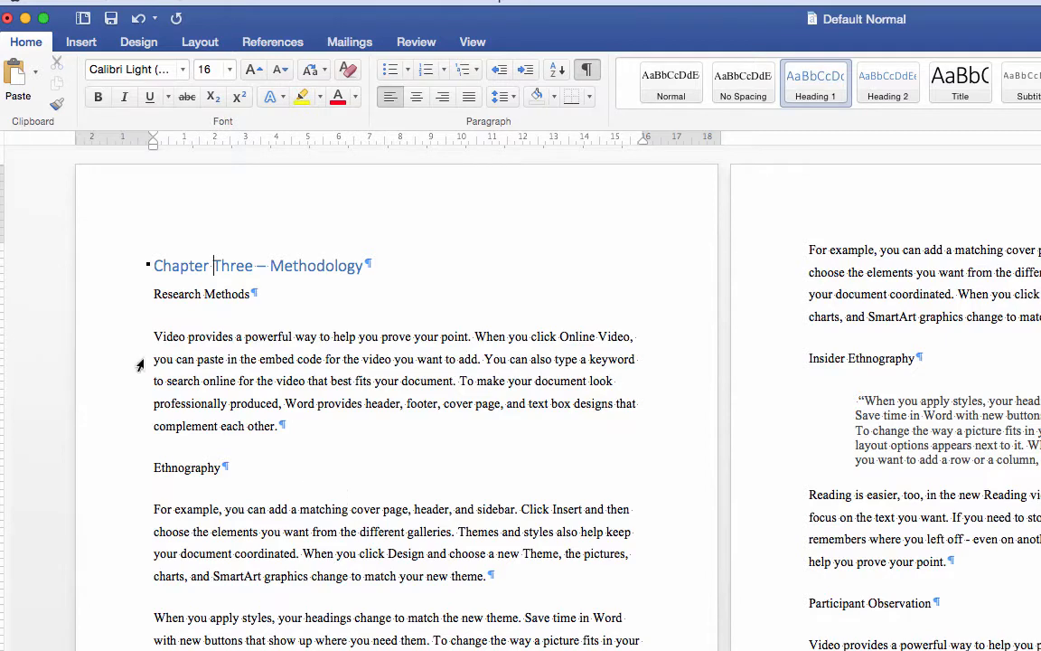
pyautogui.click(240, 296)
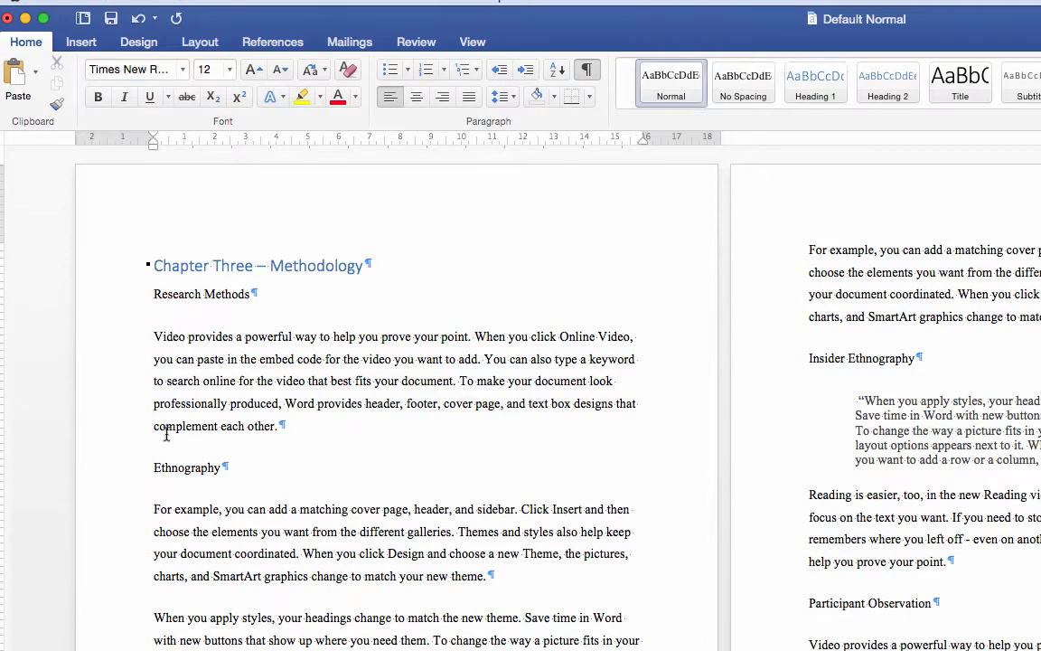
pyautogui.click(885, 90)
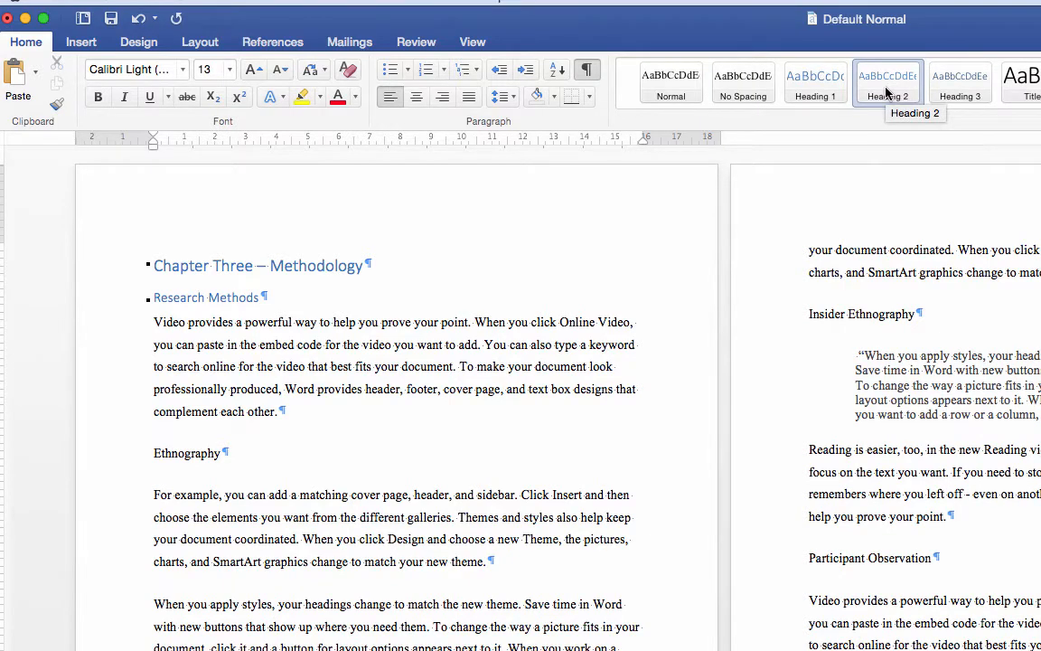
# Apply the Heading 3 style to the "Ethnography", "Insider Ethnography" and "Participant Observation" lines
pyautogui.click(186, 454)
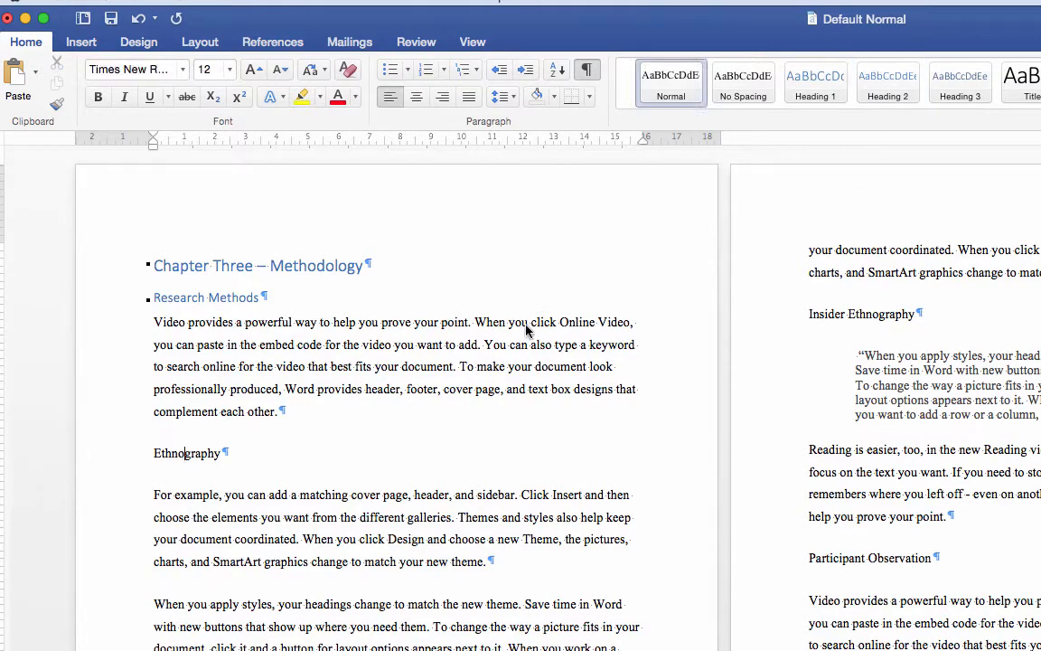
pyautogui.click(964, 91)
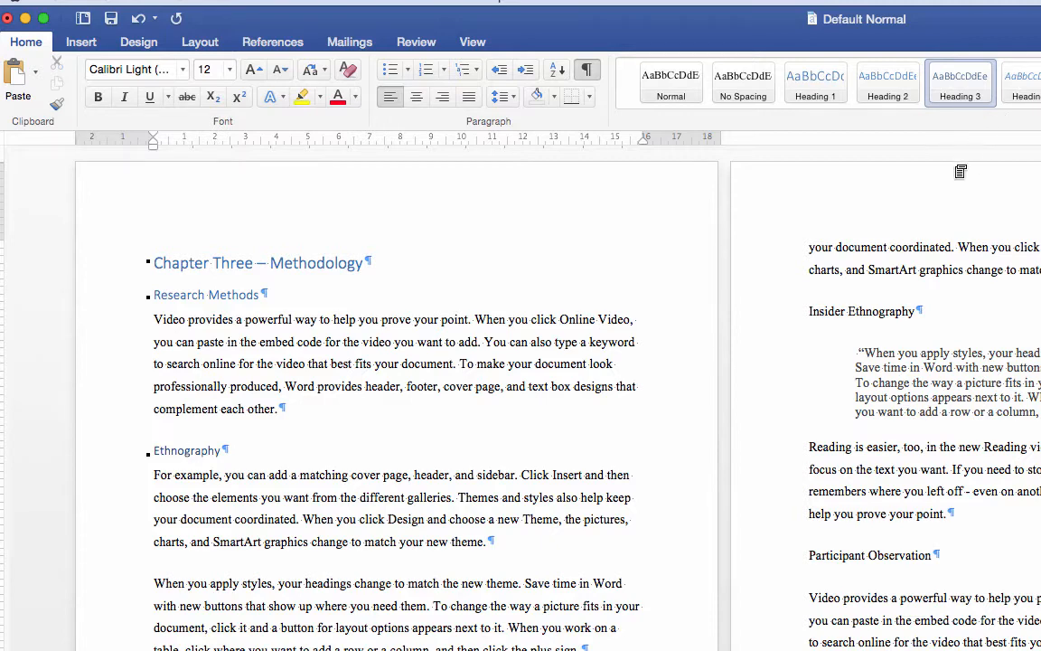
pyautogui.click(885, 312)
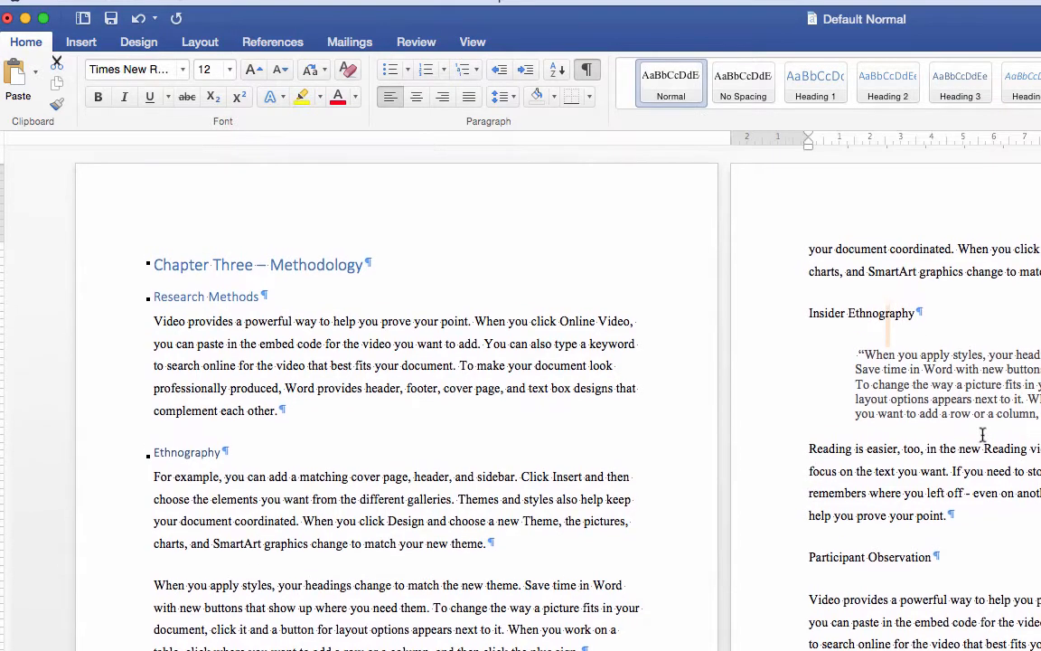
pyautogui.click(860, 313)
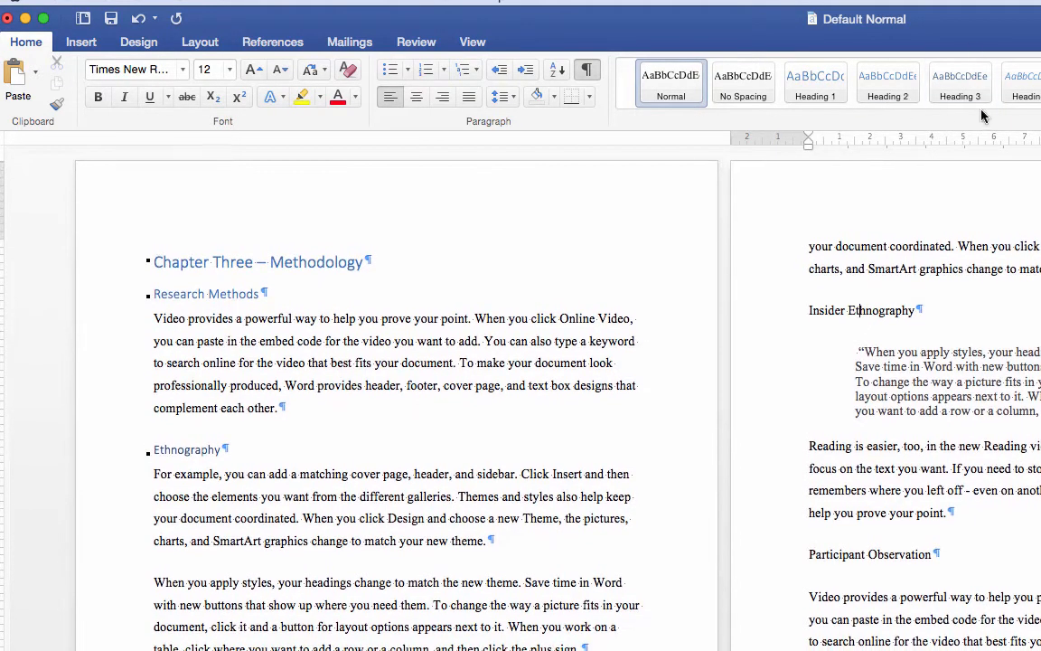
pyautogui.click(960, 86)
pyautogui.click(896, 559)
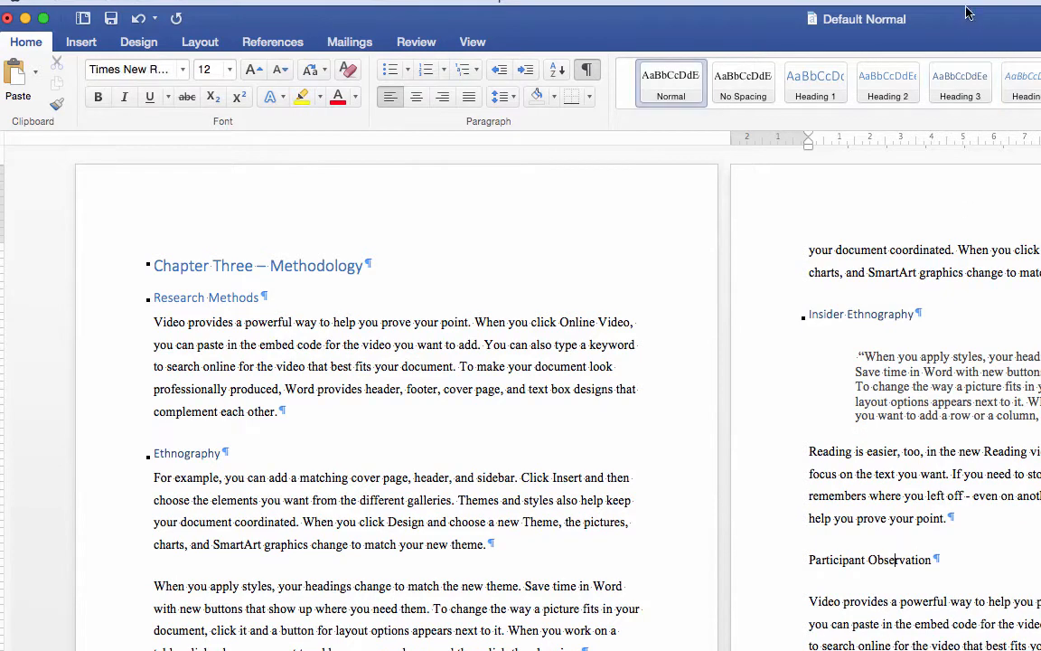
pyautogui.click(959, 86)
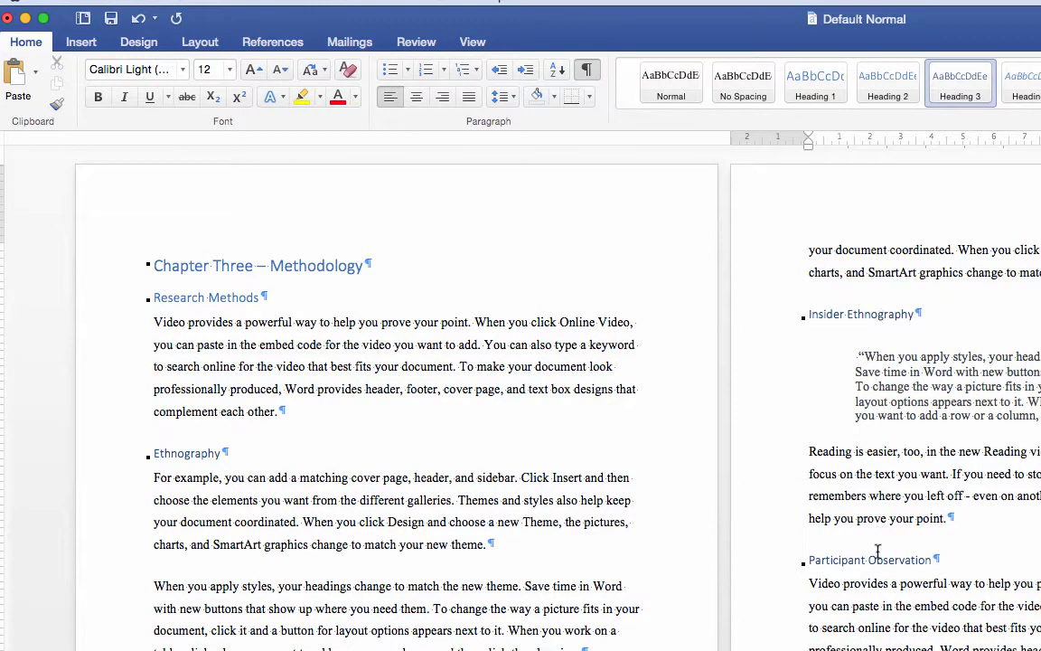
# Switch the "Participant Observation" heading to the Normal style and reapply Heading 3 to it
pyautogui.click(670, 83)
pyautogui.scroll(-1, 886, 553)
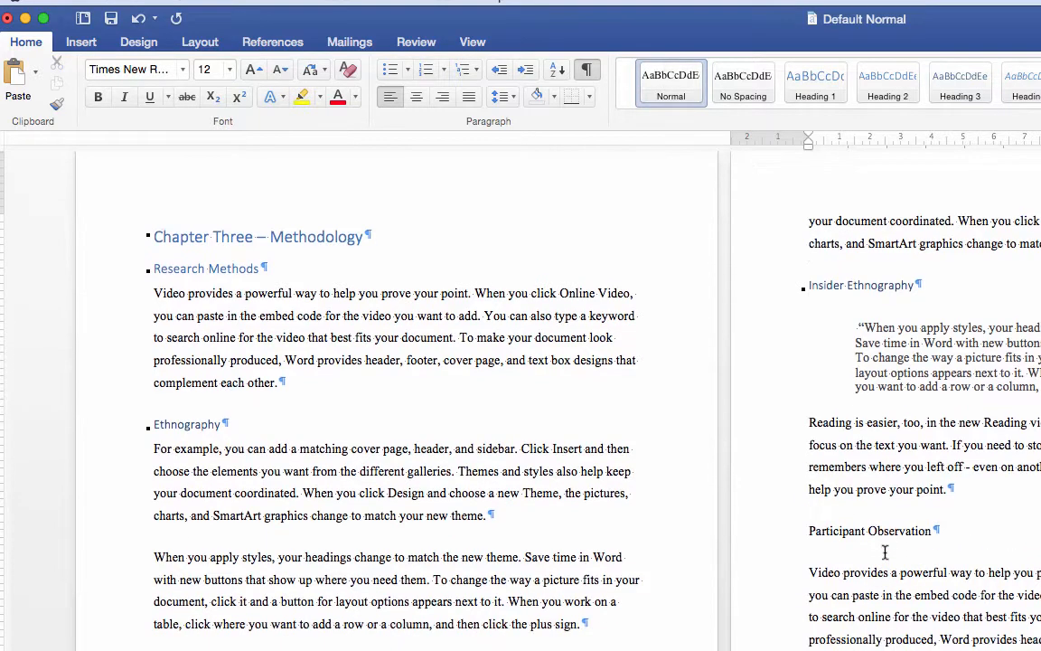
pyautogui.moveTo(889, 532); pyautogui.dragTo(894, 532)
pyautogui.click(979, 86)
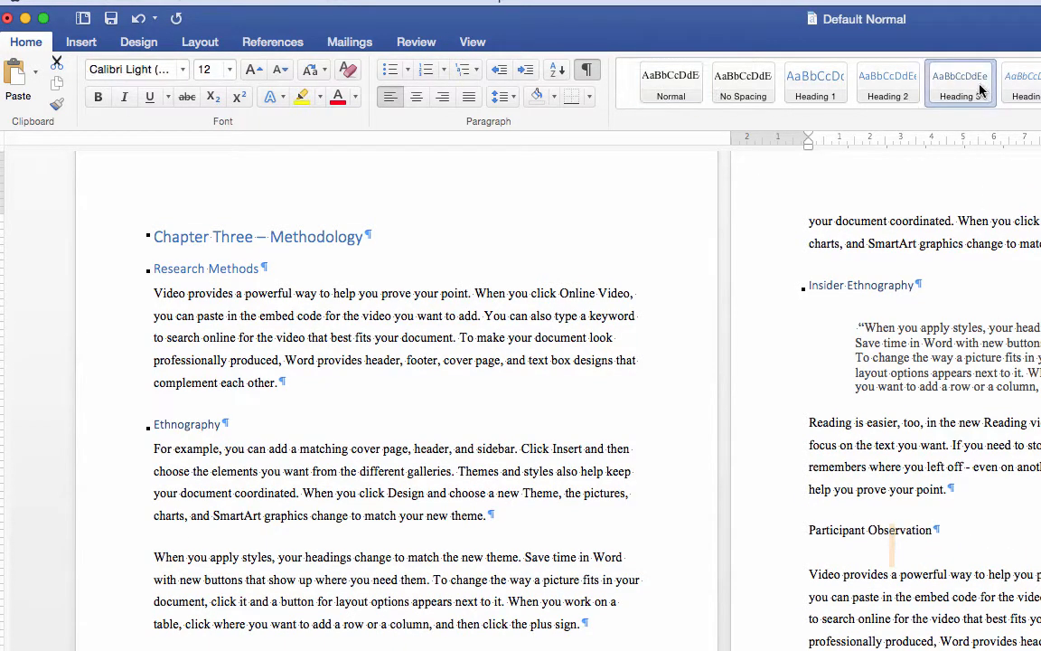
pyautogui.click(671, 86)
pyautogui.click(871, 533)
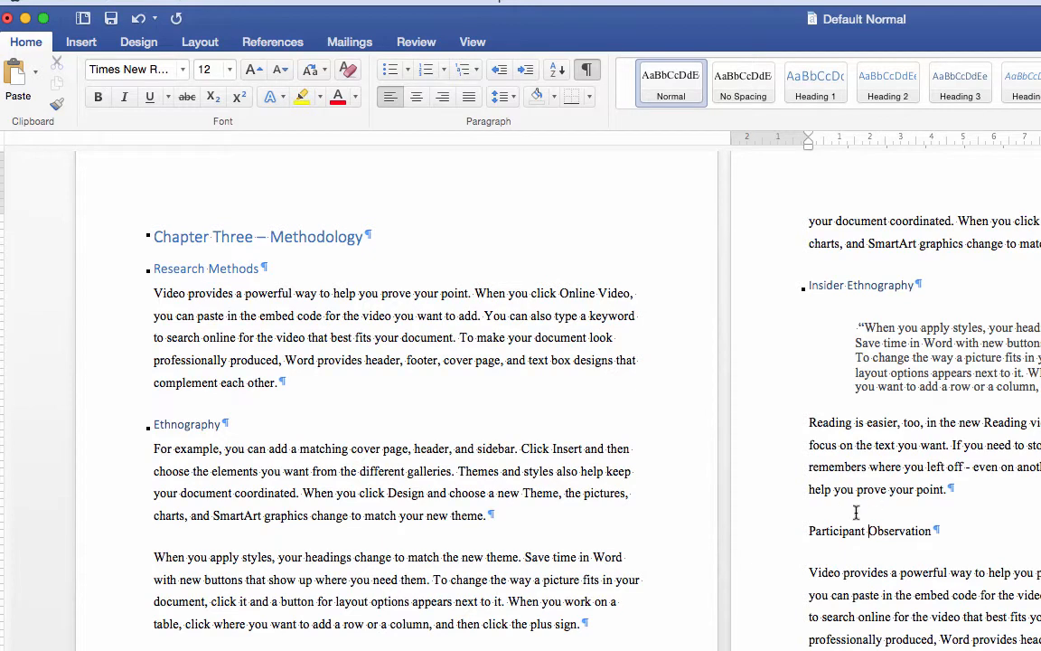
pyautogui.click(960, 88)
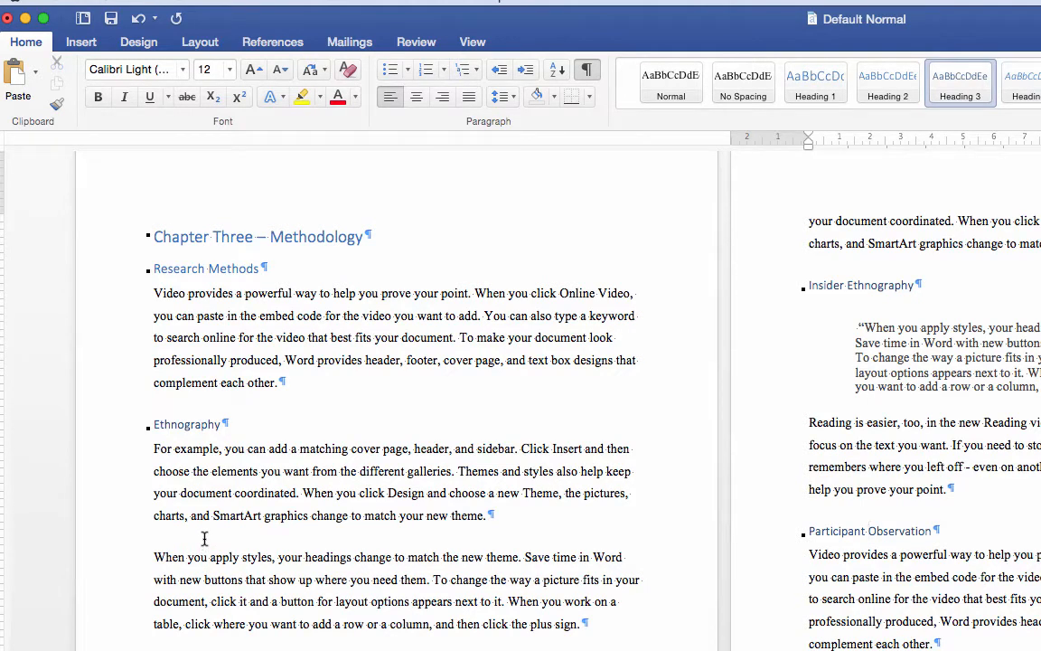
# Check which styles are applied to the chapter title, the "Research Methods" heading and the body paragraph below it
pyautogui.click(167, 230)
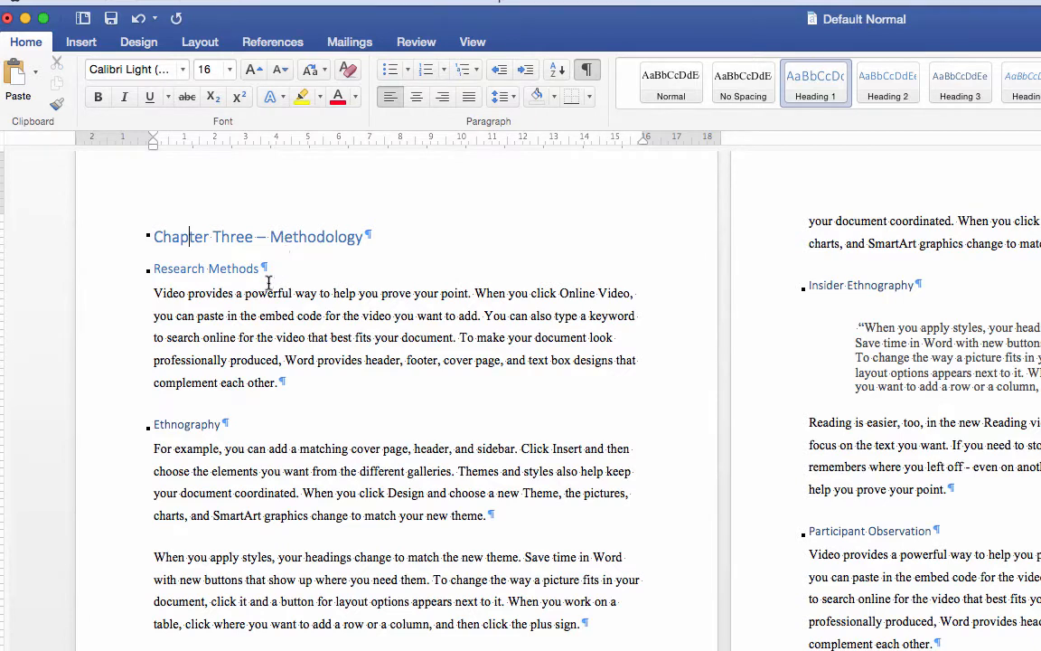
pyautogui.scroll(1, 233, 262)
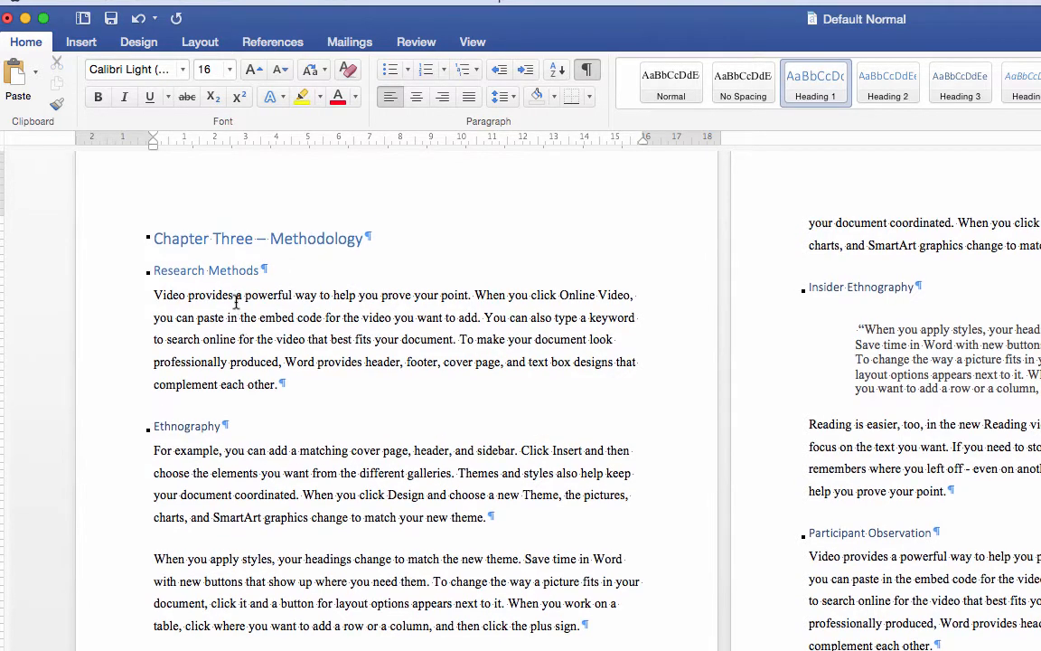
pyautogui.click(223, 296)
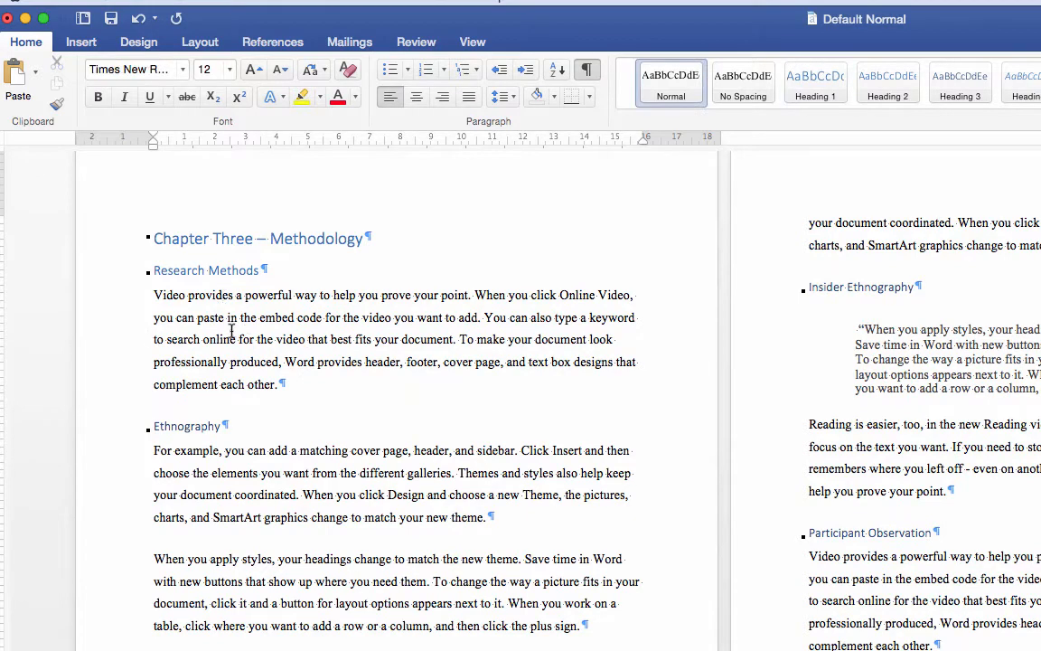
pyautogui.press('Up')
pyautogui.press('Up')
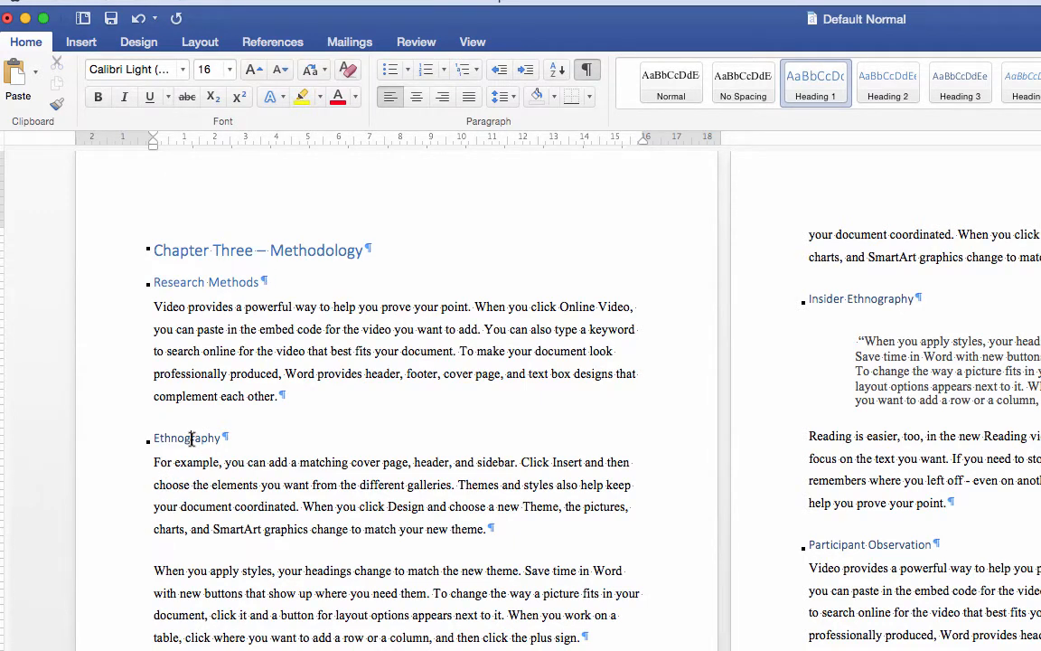
# Switch the "Ethnography" heading to the Normal style and reapply Heading 3 to it
pyautogui.click(273, 593)
pyautogui.scroll(-1, 277, 583)
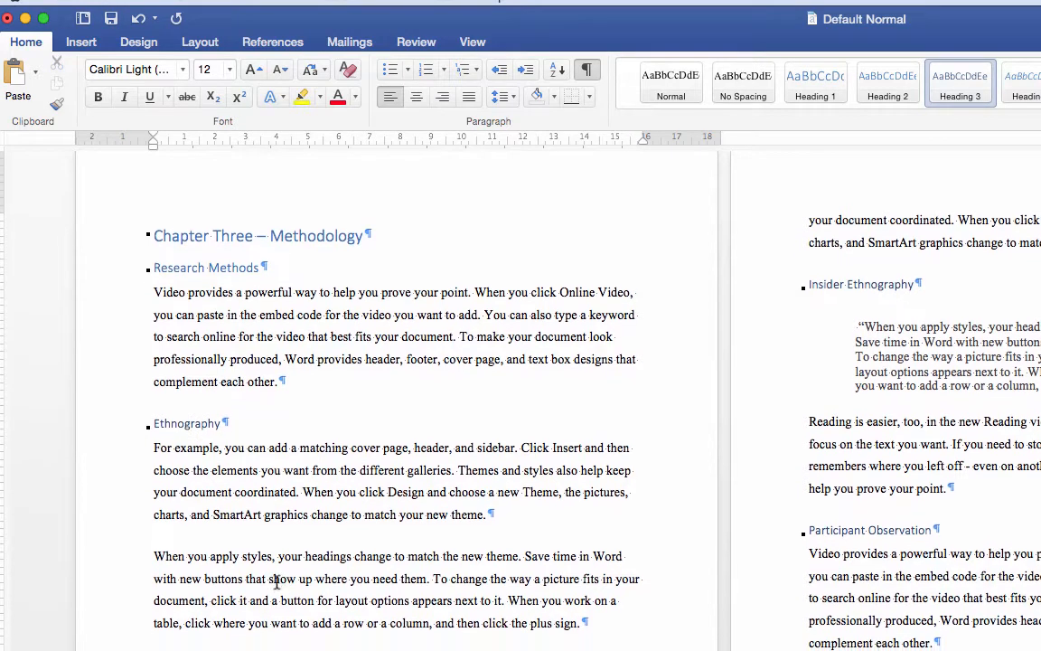
pyautogui.click(666, 81)
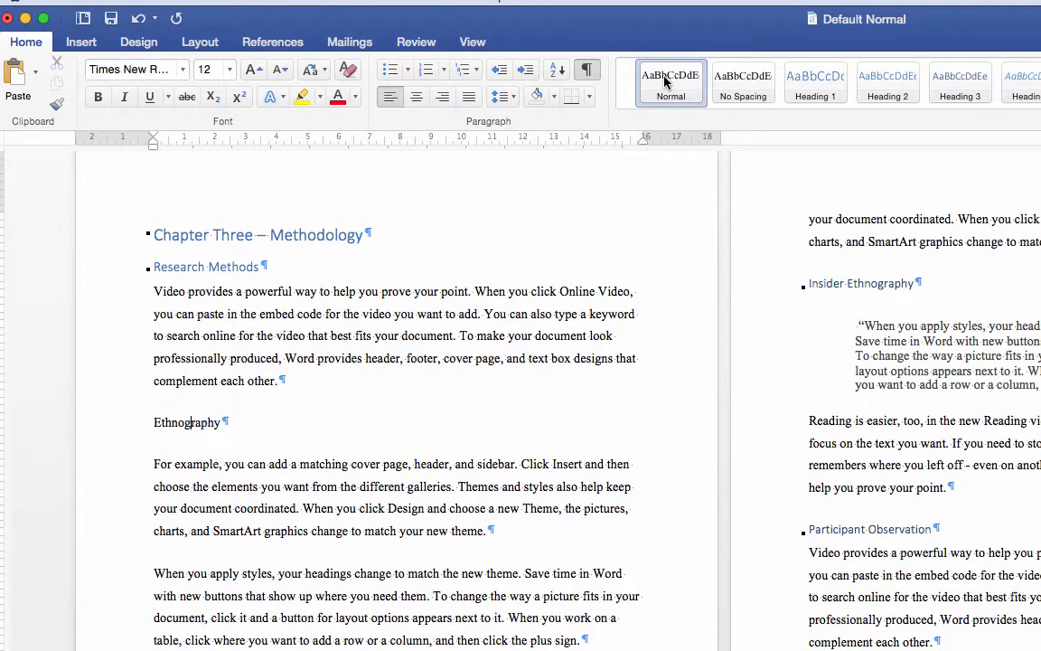
pyautogui.click(960, 87)
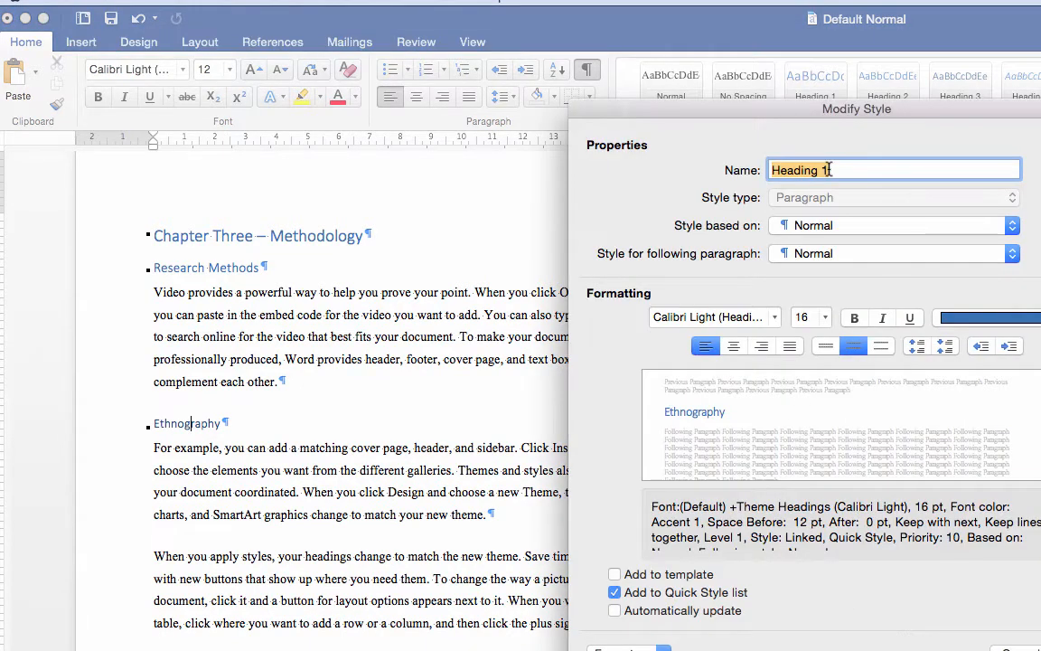
# Modify the Heading 1 style to use the Times New Roman font in black
pyautogui.click(776, 318)
pyautogui.moveTo(759, 469)
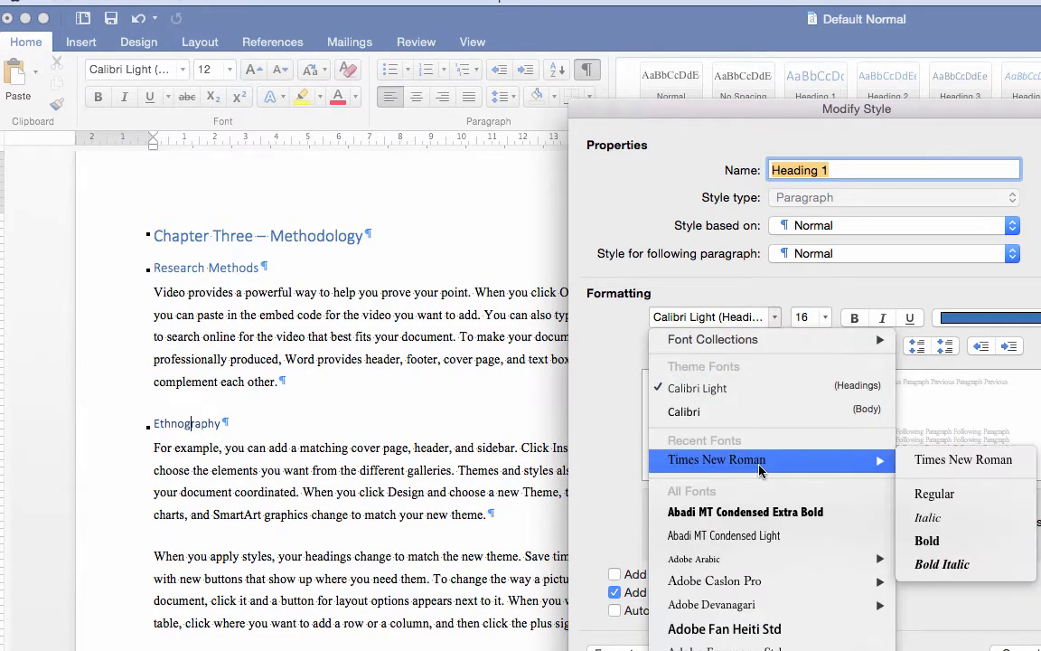
pyautogui.click(759, 464)
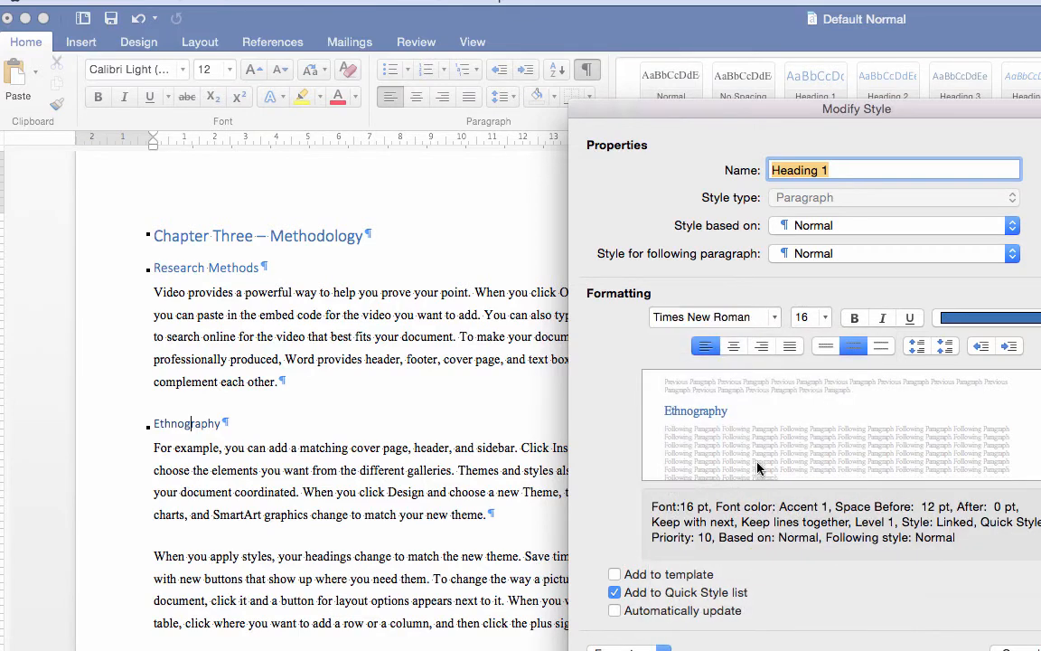
pyautogui.click(964, 313)
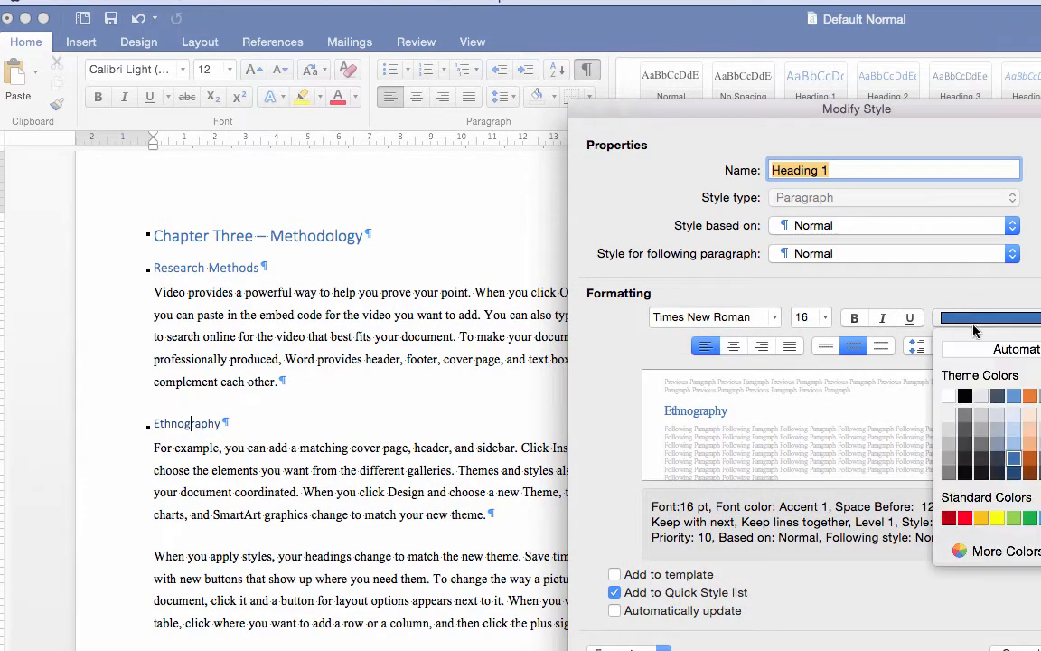
pyautogui.click(960, 397)
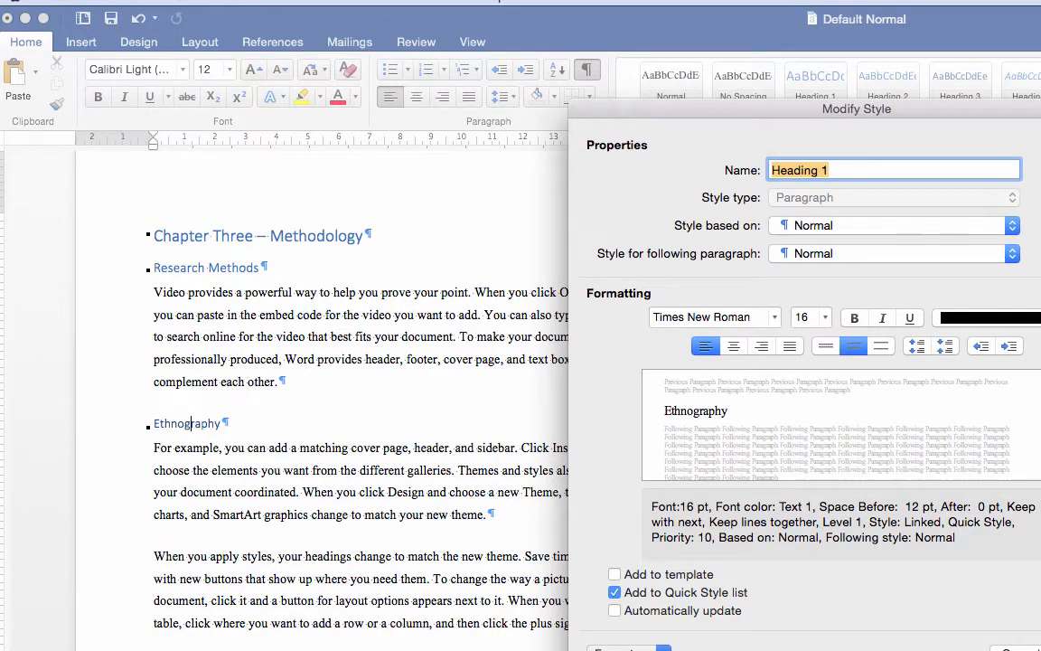
# In the Heading 1 style's paragraph settings, set the alignment to Centered and the spacing before to 0 pt
pyautogui.click(630, 648)
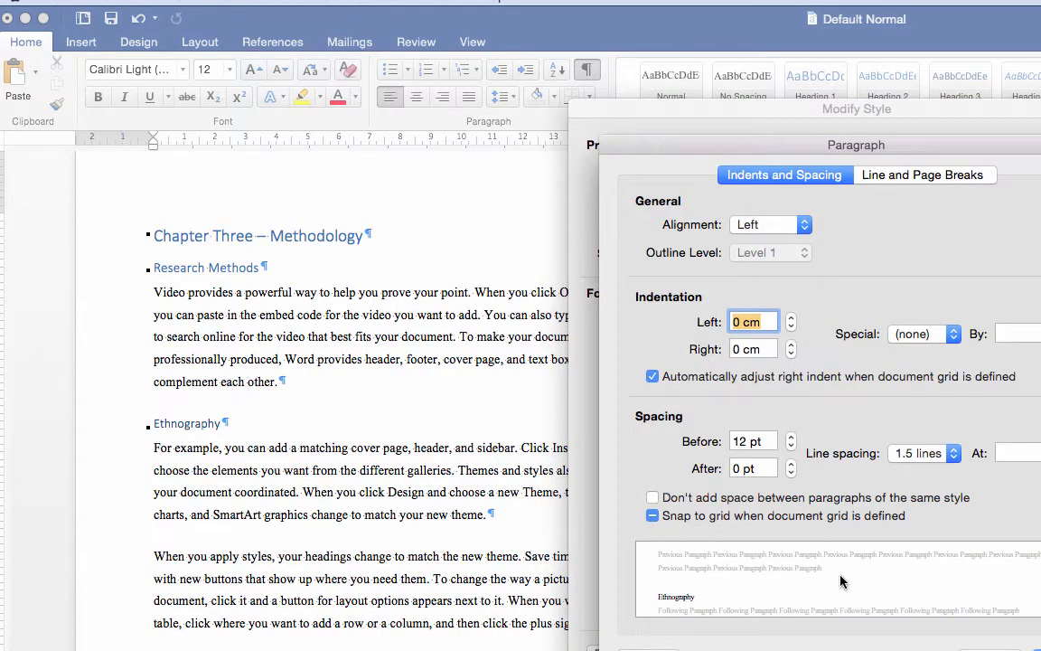
pyautogui.click(802, 226)
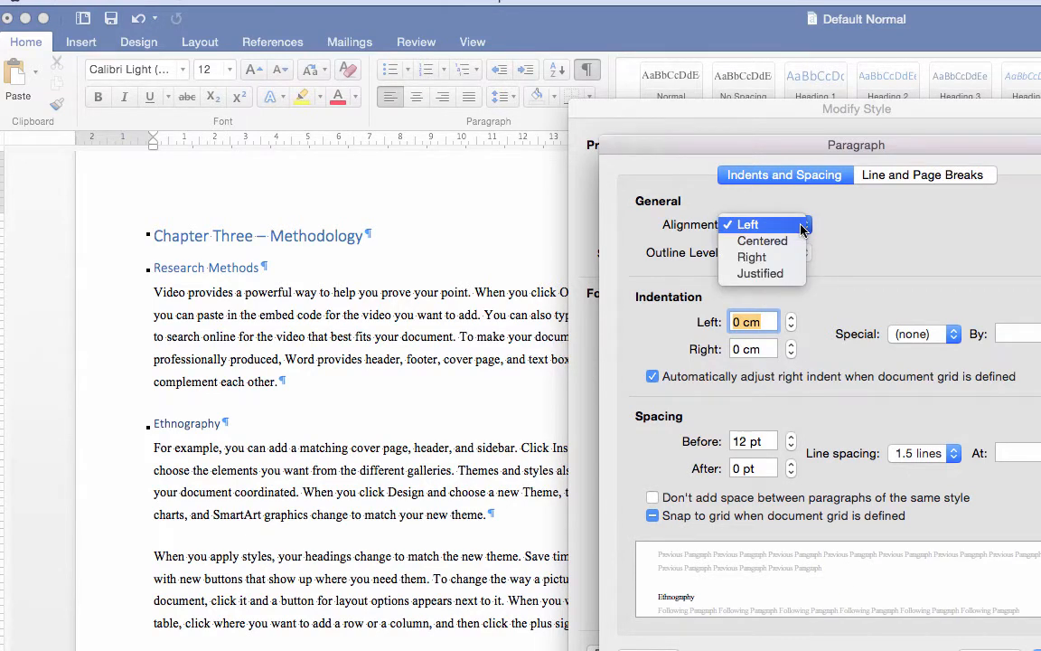
pyautogui.click(800, 240)
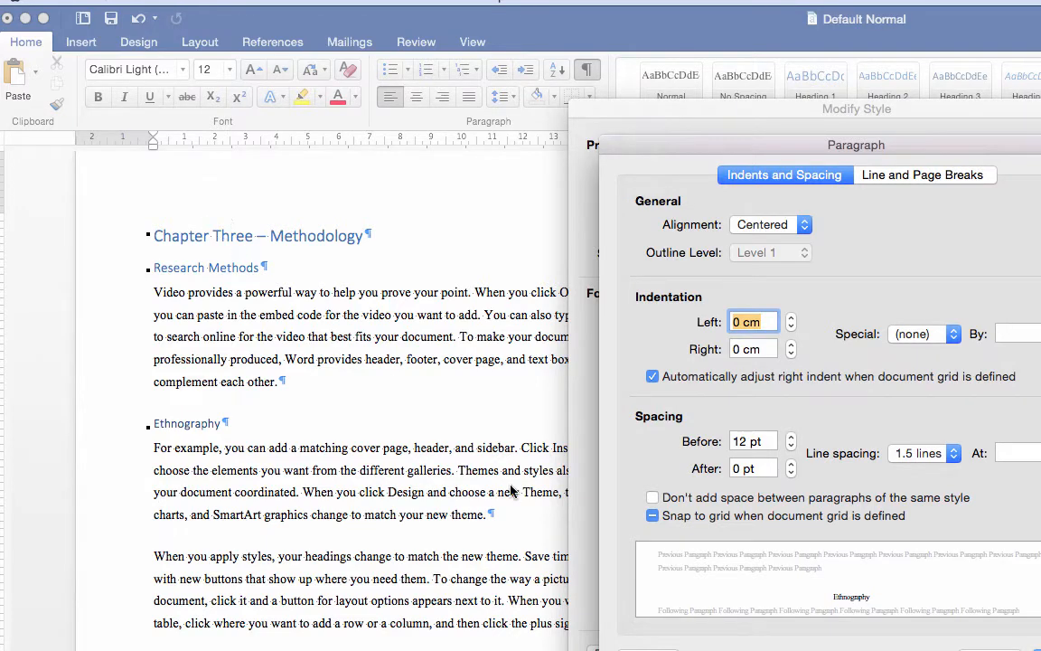
pyautogui.click(791, 445)
pyautogui.click(791, 445)
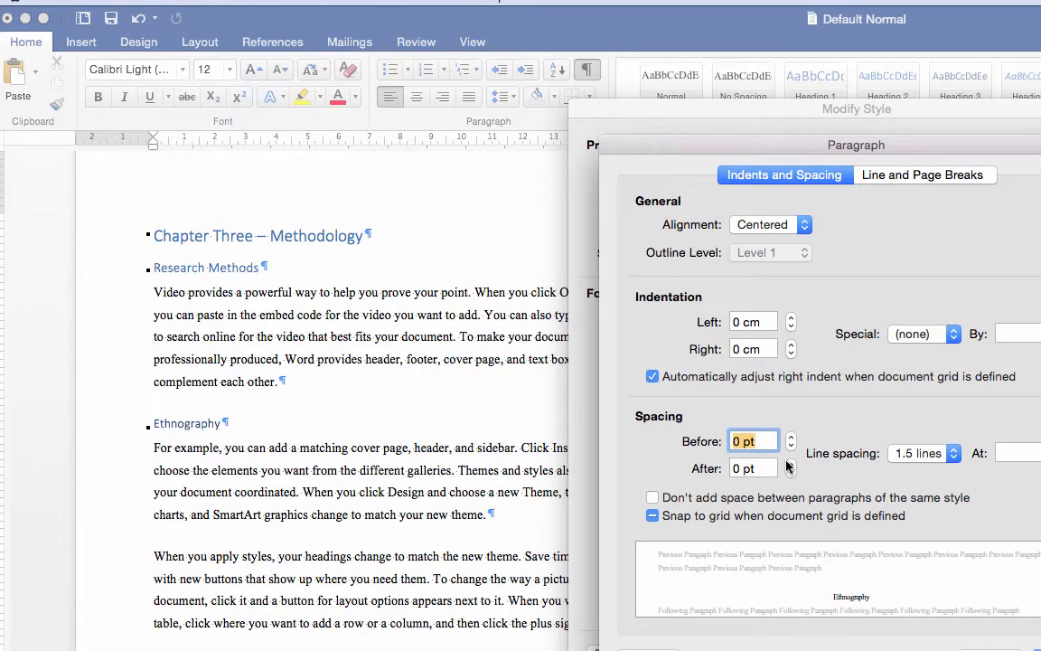
# Set the Heading 1 style's spacing after to 18 pt and apply the style changes
pyautogui.click(791, 463)
pyautogui.click(790, 464)
pyautogui.click(791, 463)
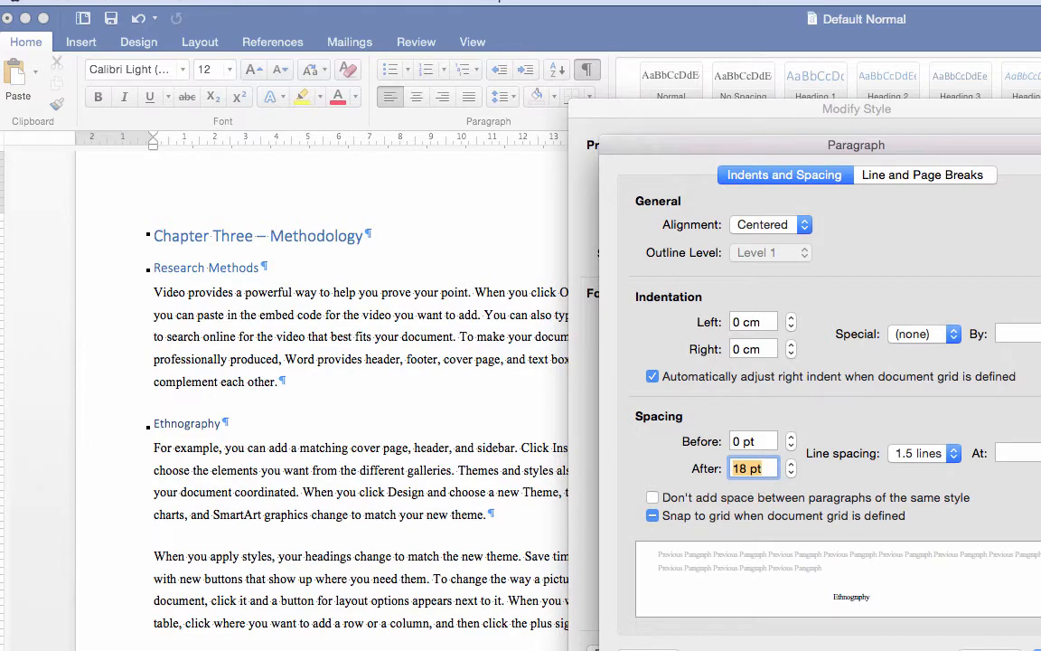
pyautogui.press('Return')
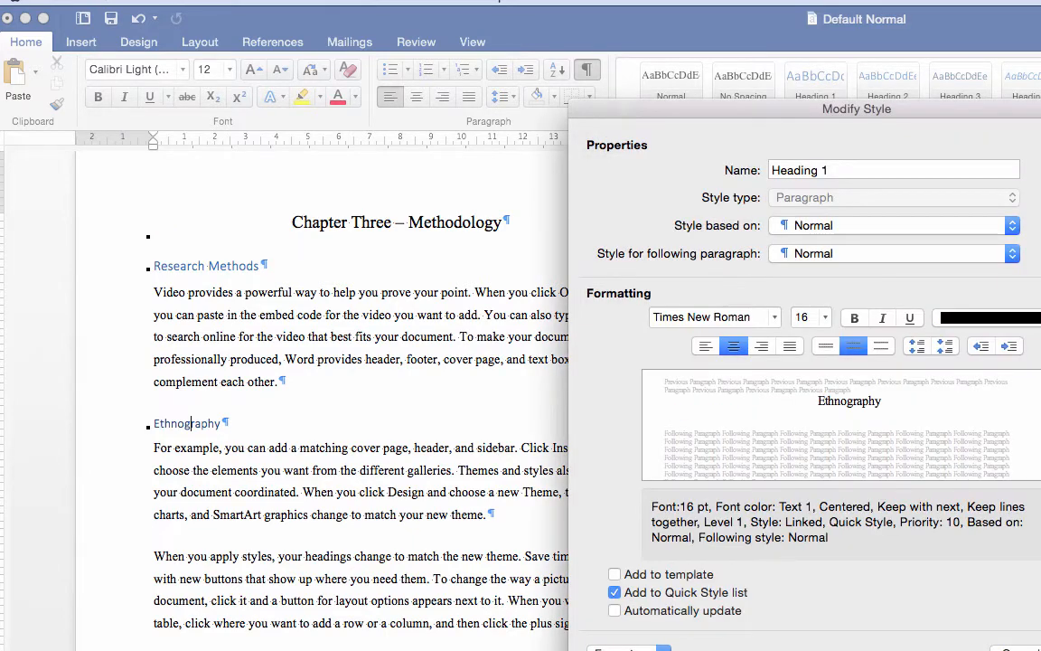
pyautogui.press('Return')
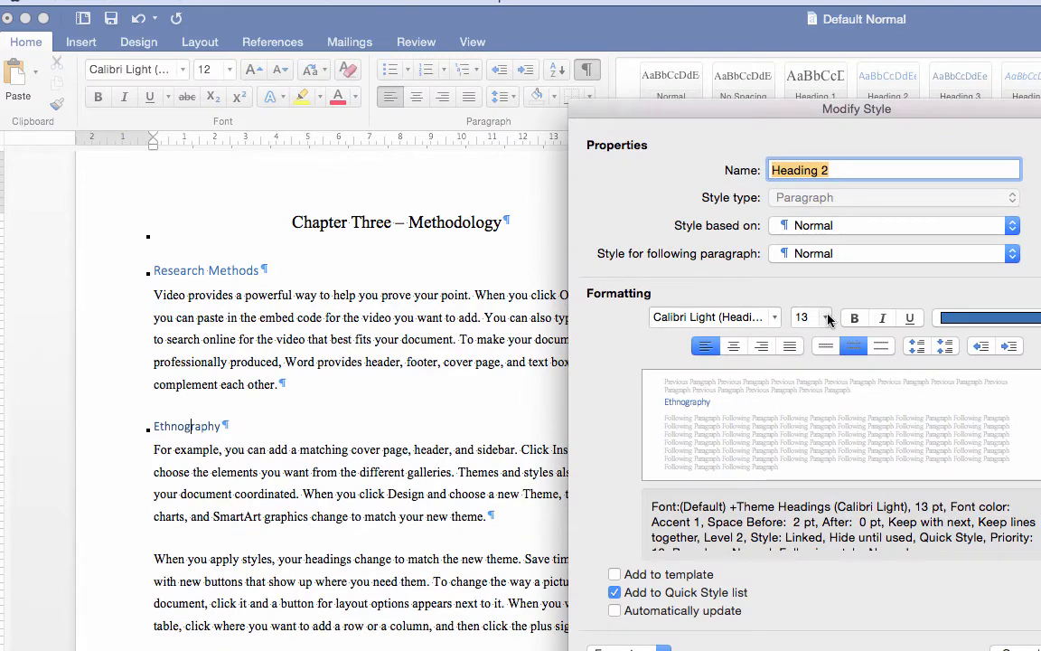
# Modify the Heading 2 style to use bold Times New Roman at size 14
pyautogui.click(714, 317)
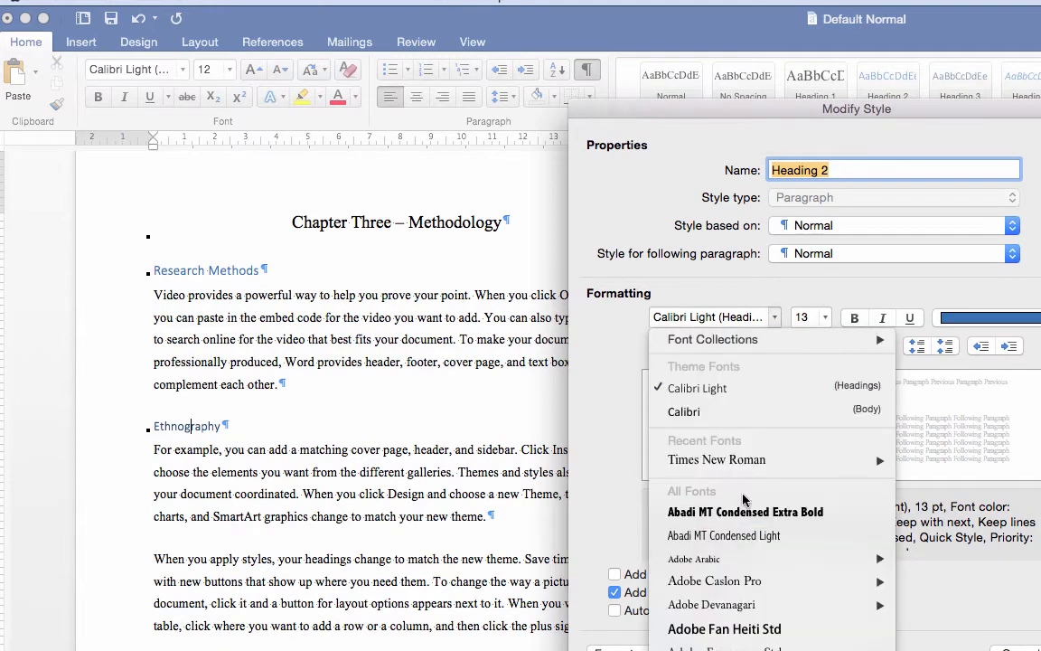
pyautogui.click(744, 460)
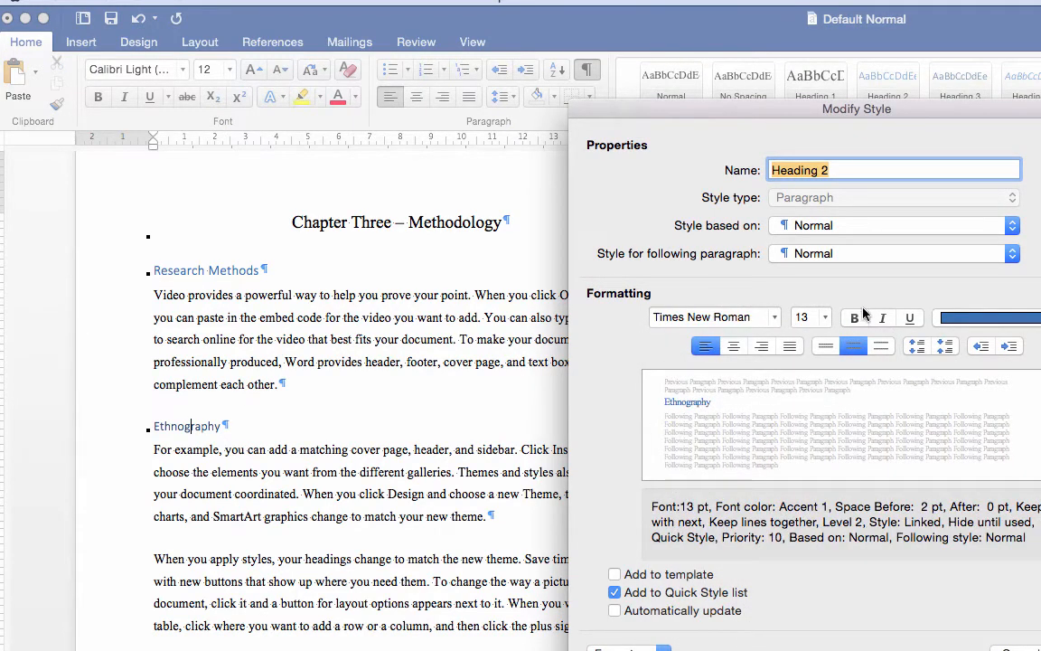
pyautogui.click(825, 321)
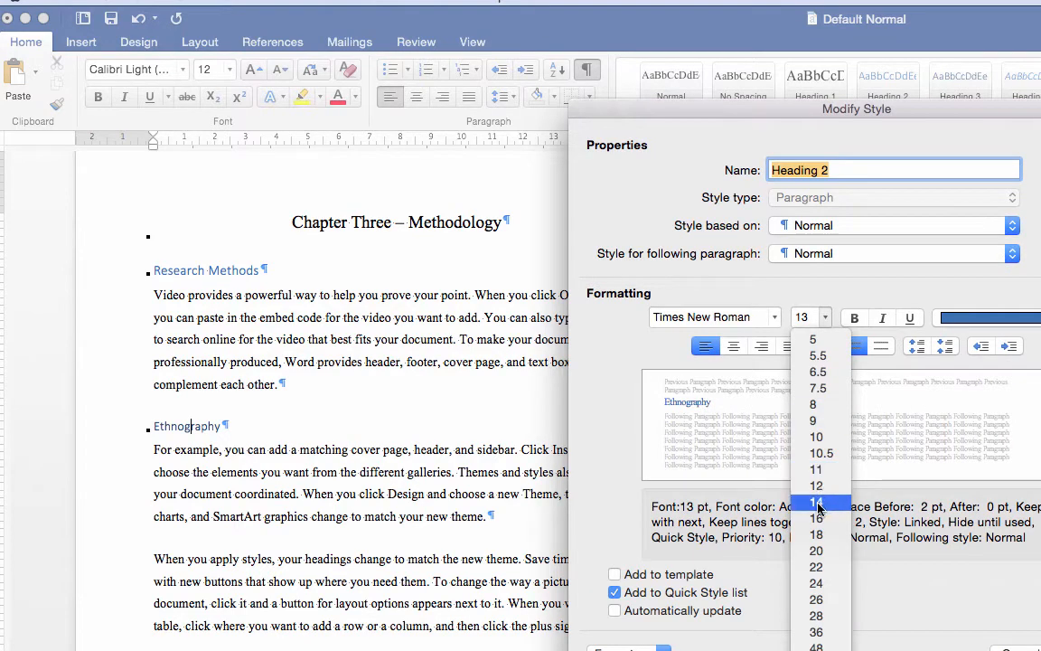
pyautogui.click(809, 499)
pyautogui.click(854, 317)
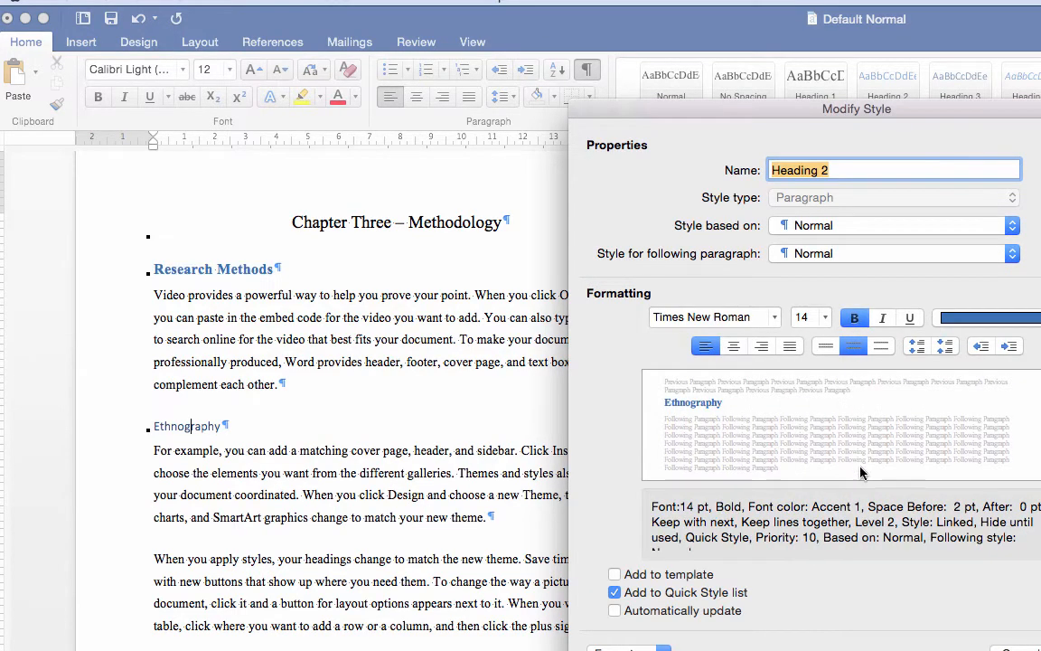
# In the Heading 2 style's paragraph settings, set the spacing before and after to 18 pt each
pyautogui.click(665, 647)
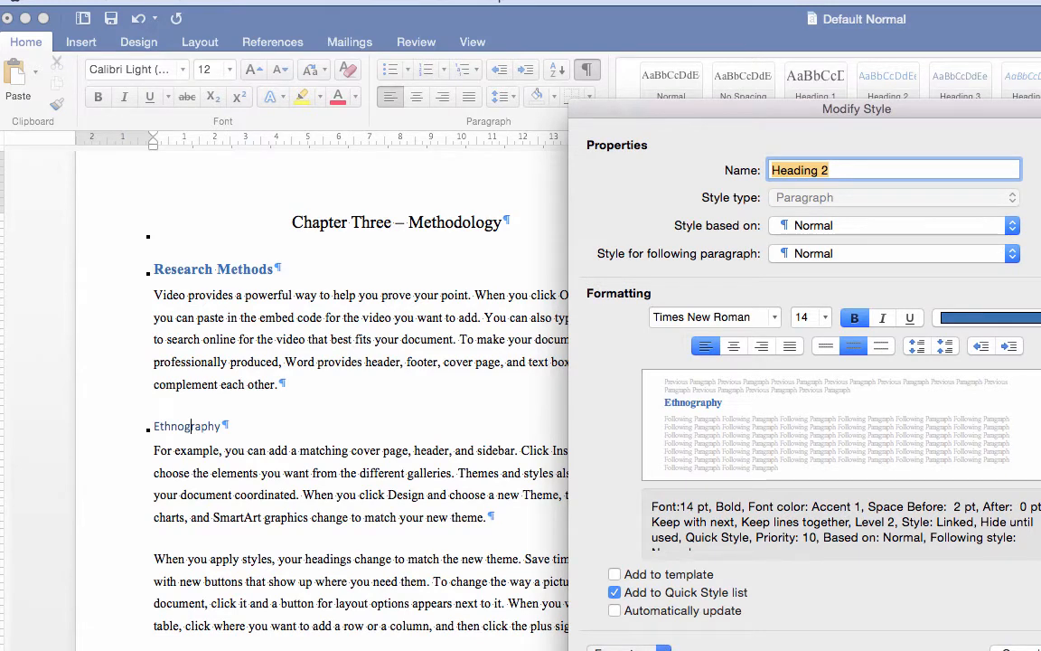
pyautogui.click(632, 650)
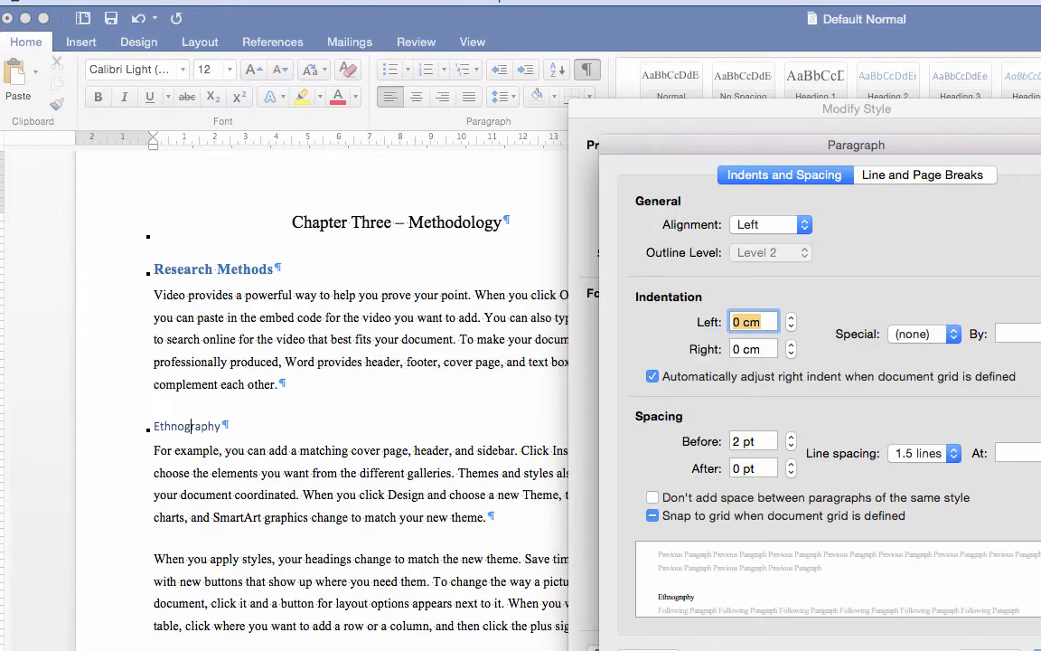
pyautogui.click(791, 437)
pyautogui.click(792, 437)
pyautogui.click(792, 437)
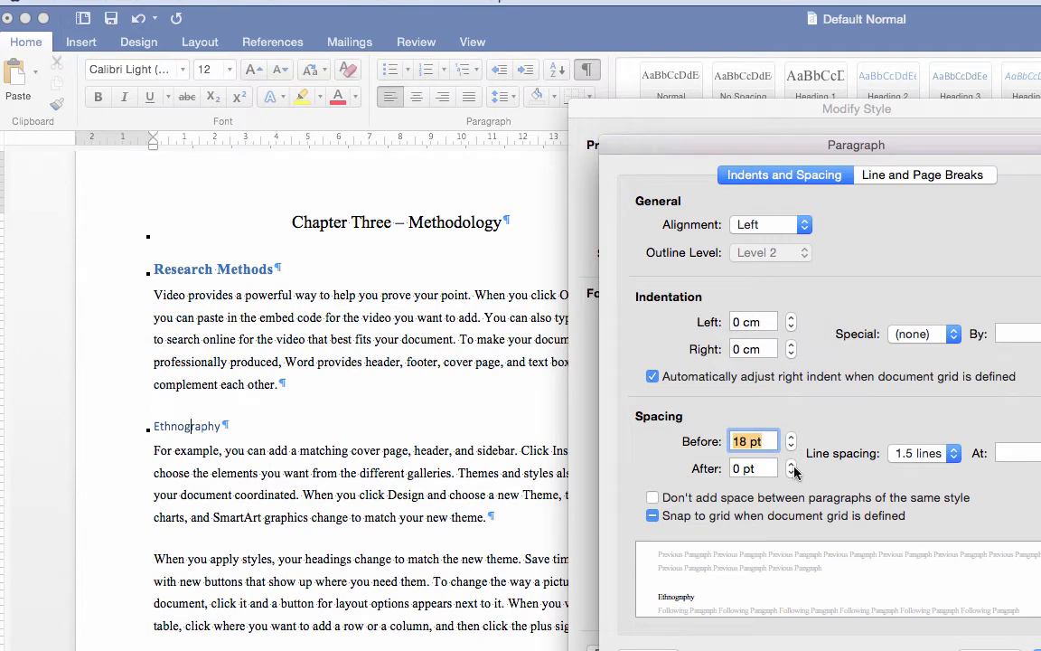
pyautogui.click(792, 465)
pyautogui.click(792, 466)
pyautogui.click(790, 465)
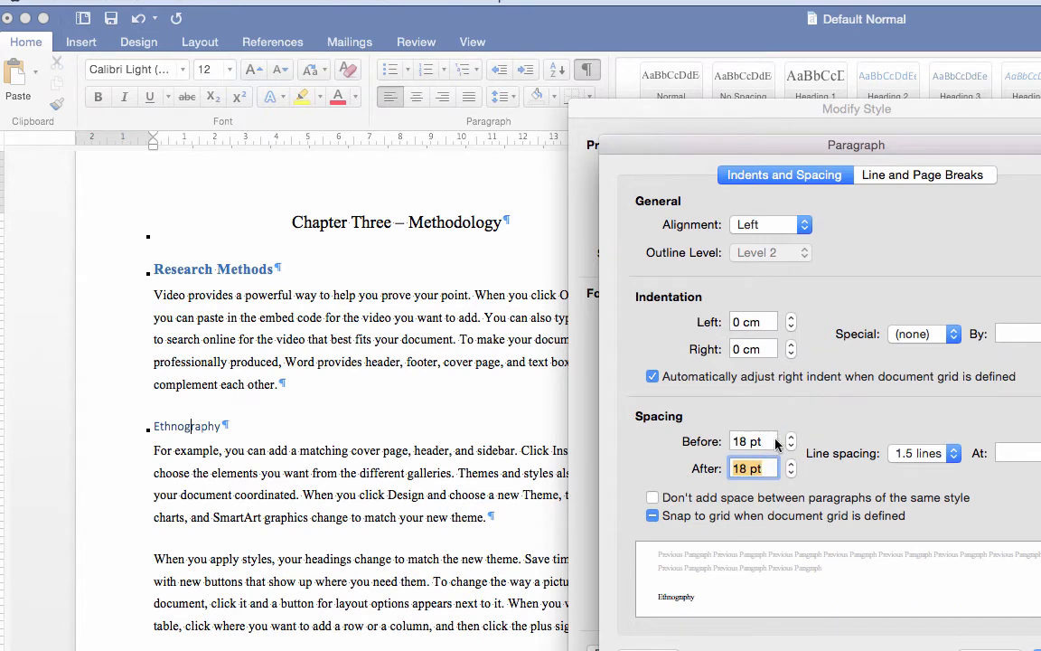
pyautogui.click(1036, 648)
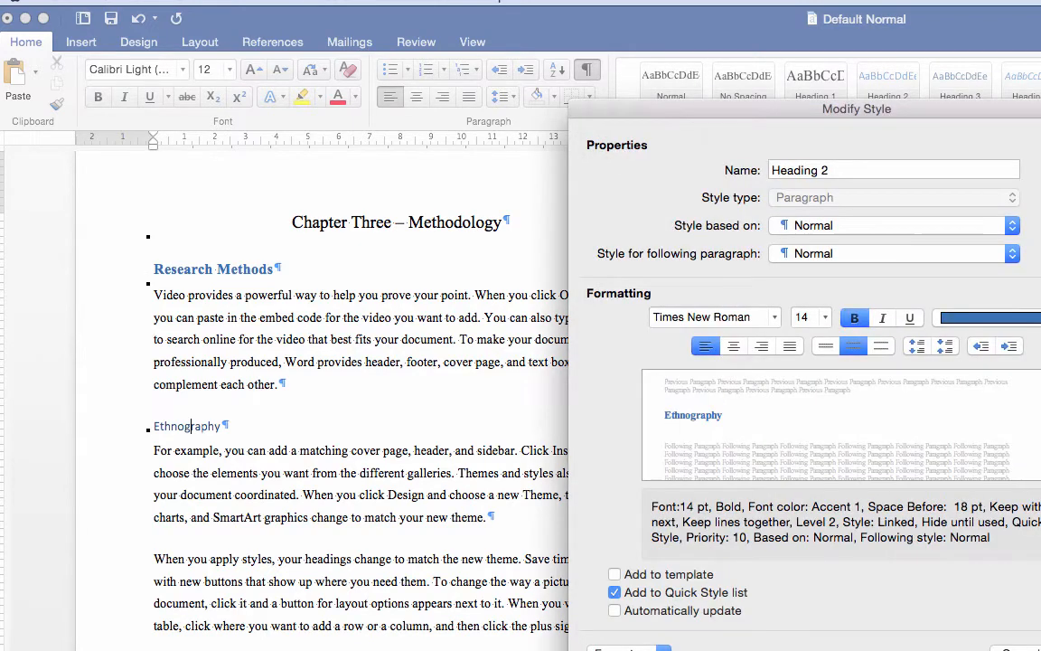
# Set the Heading 2 style's font colour to black and apply the style changes
pyautogui.click(994, 317)
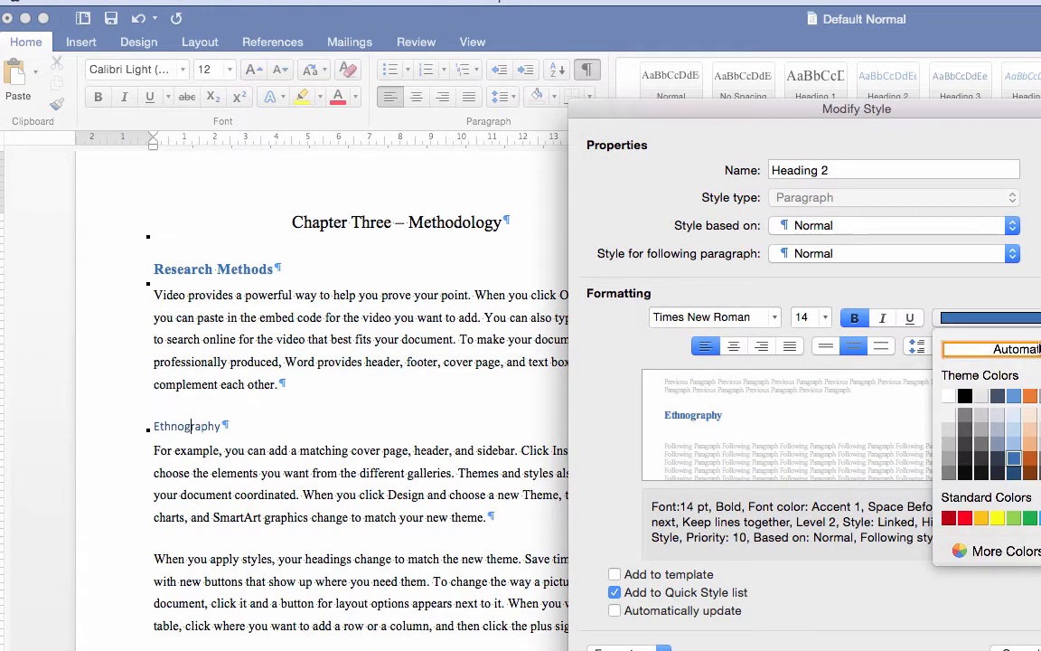
pyautogui.click(961, 396)
pyautogui.click(1039, 649)
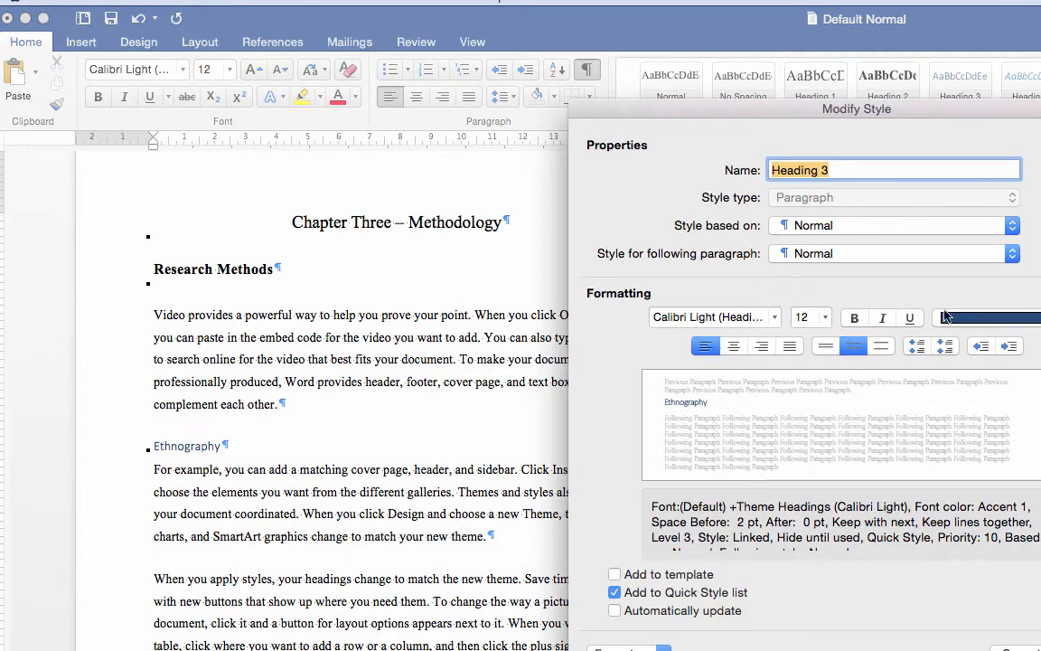
# Modify the Heading 3 style to use black Times New Roman text at size 13
pyautogui.click(993, 317)
pyautogui.click(981, 396)
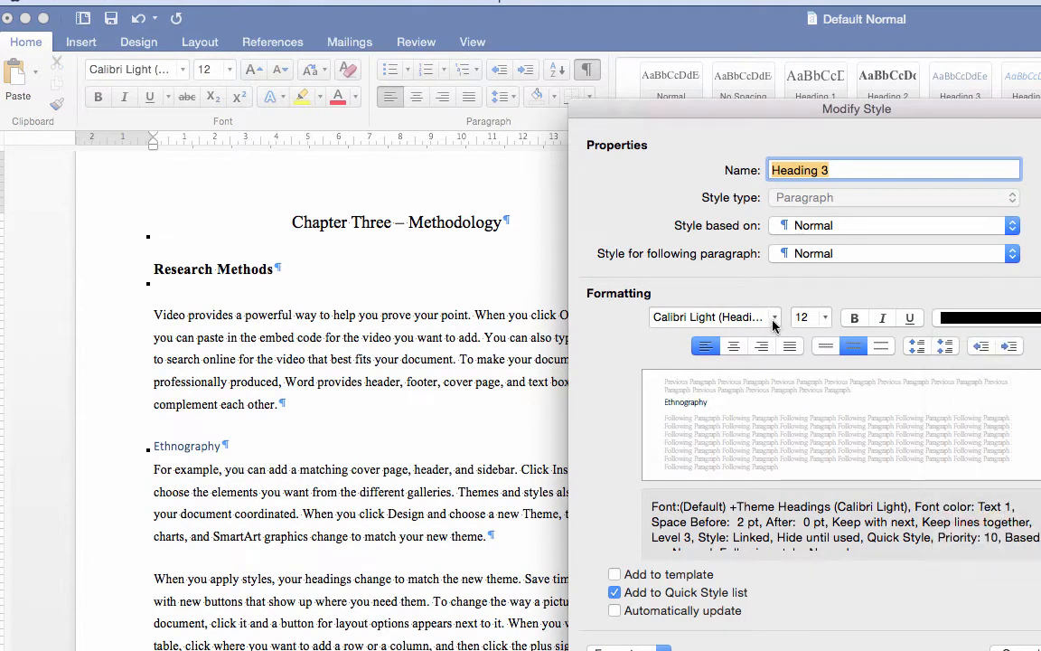
pyautogui.click(718, 316)
pyautogui.click(717, 459)
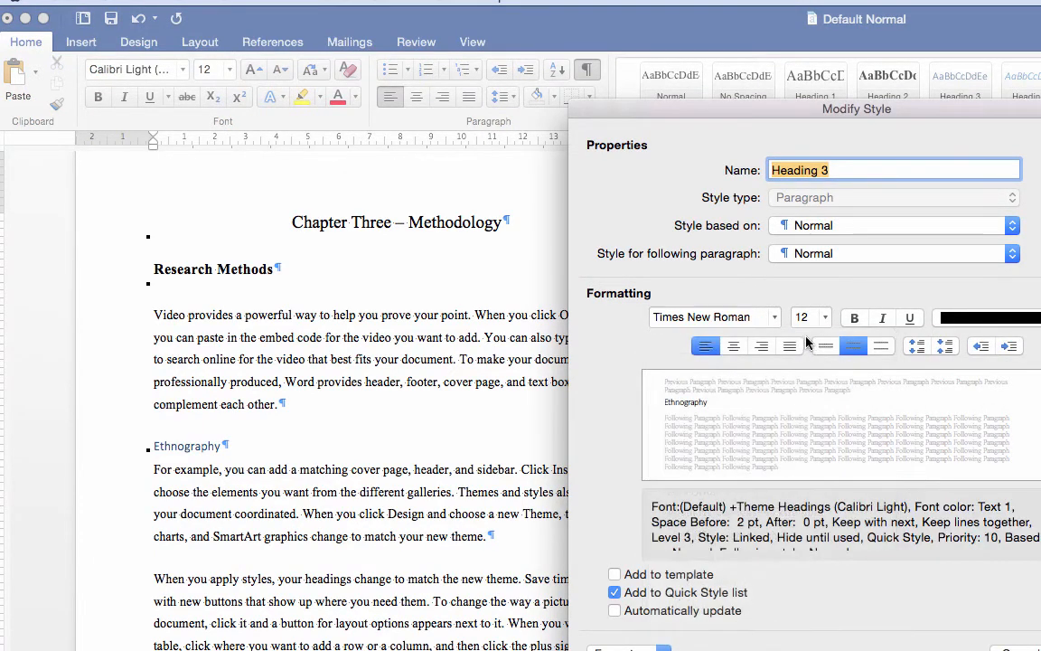
pyautogui.click(826, 317)
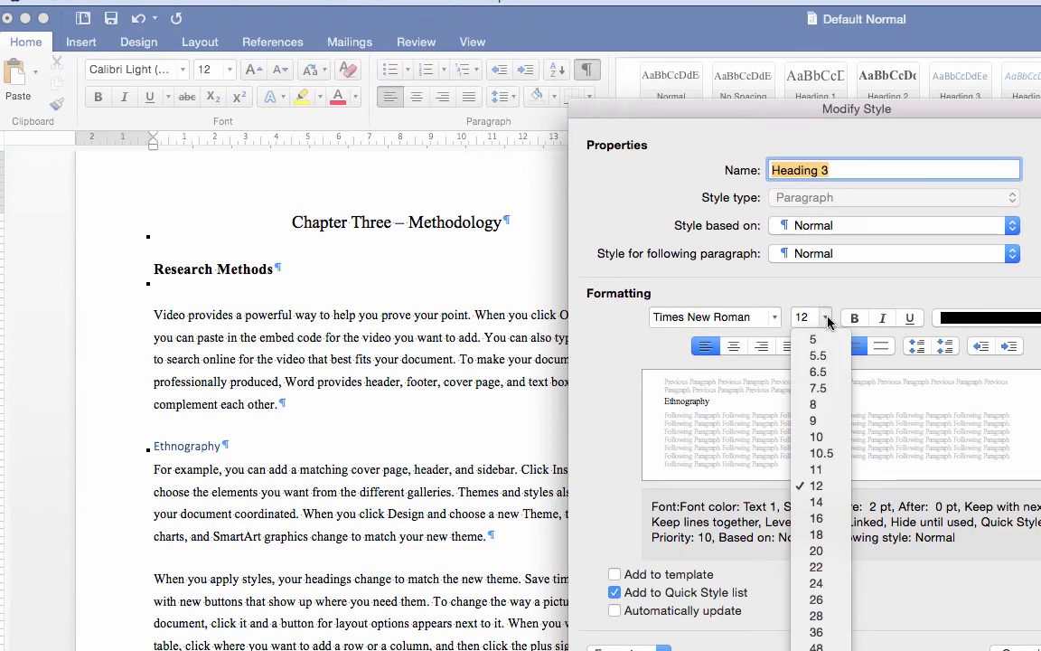
pyautogui.click(817, 318)
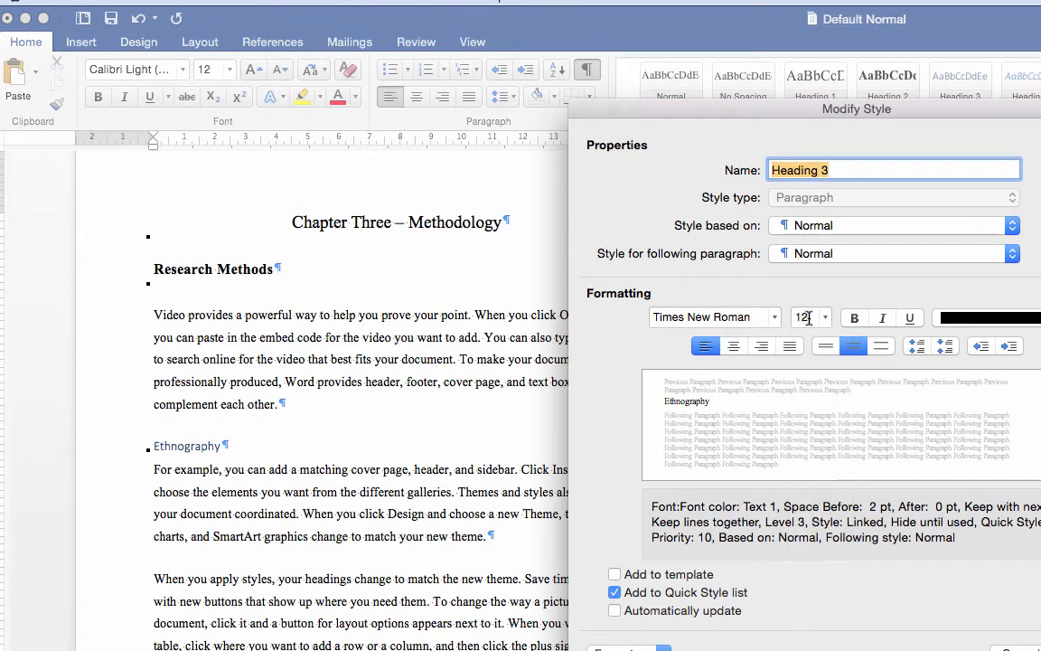
pyautogui.doubleClick(802, 318)
pyautogui.write('13')
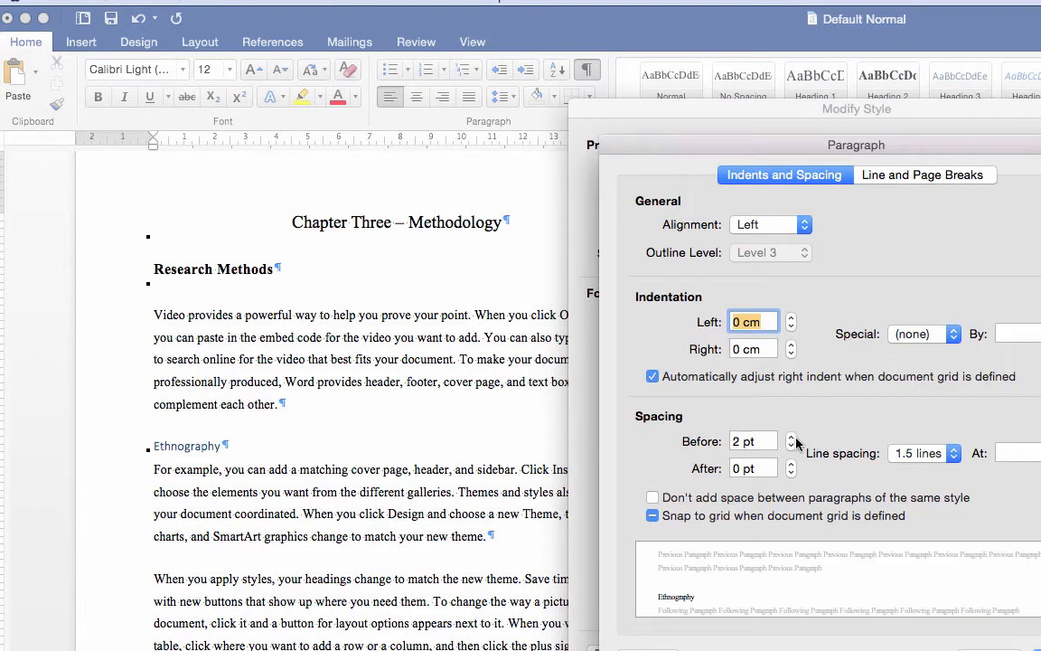
# In the Heading 3 style's paragraph settings, set the spacing before and after to 18 pt each and apply the style changes
pyautogui.click(792, 438)
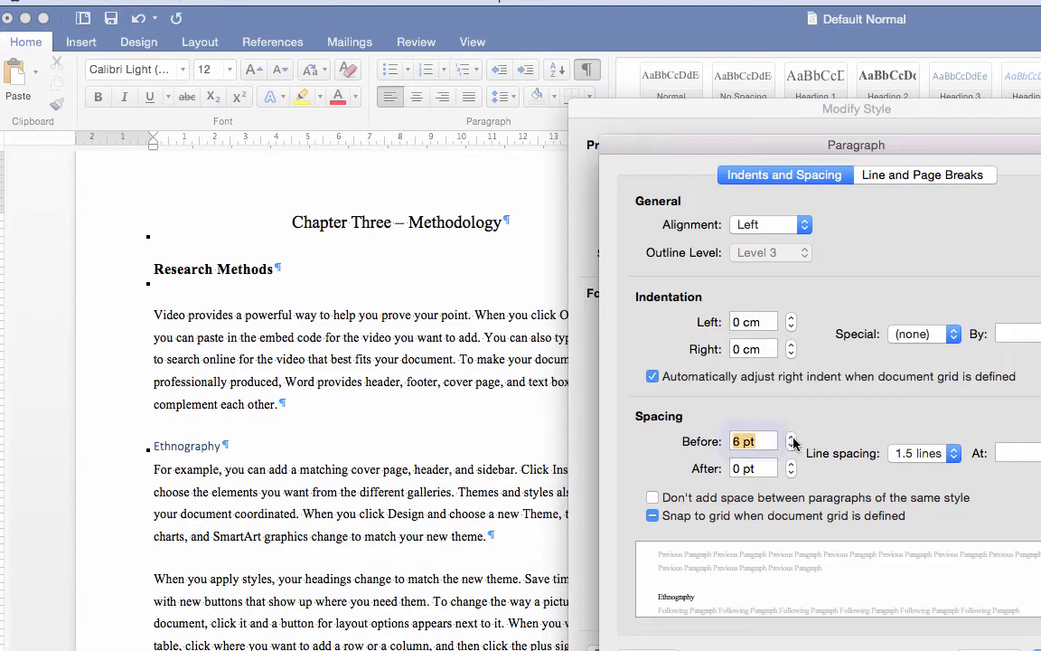
pyautogui.click(791, 438)
pyautogui.click(791, 438)
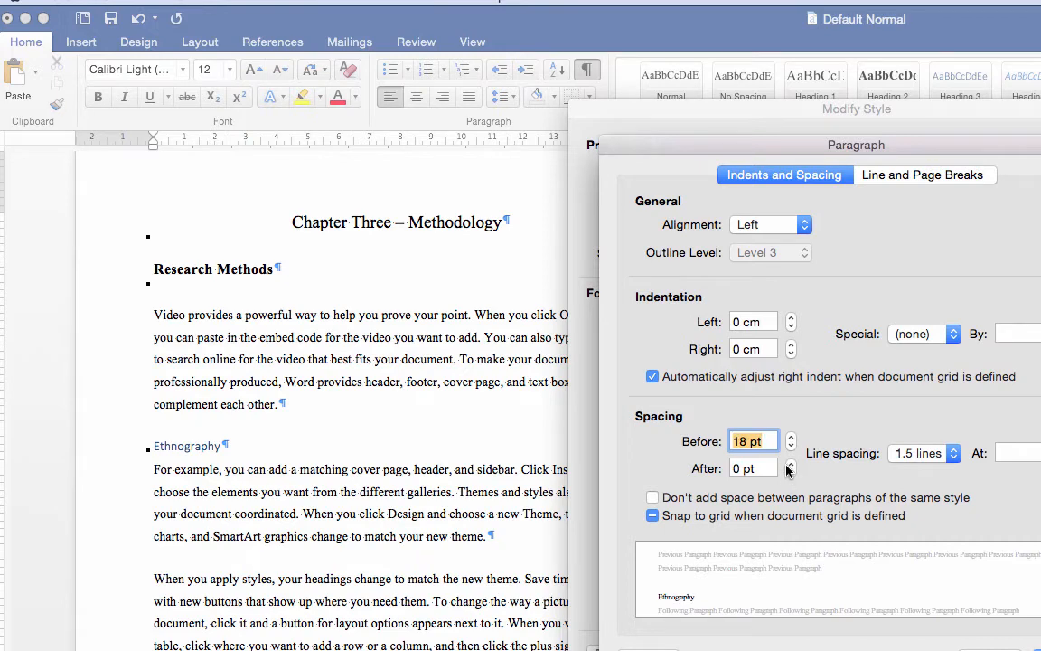
pyautogui.click(789, 464)
pyautogui.click(791, 464)
pyautogui.click(790, 463)
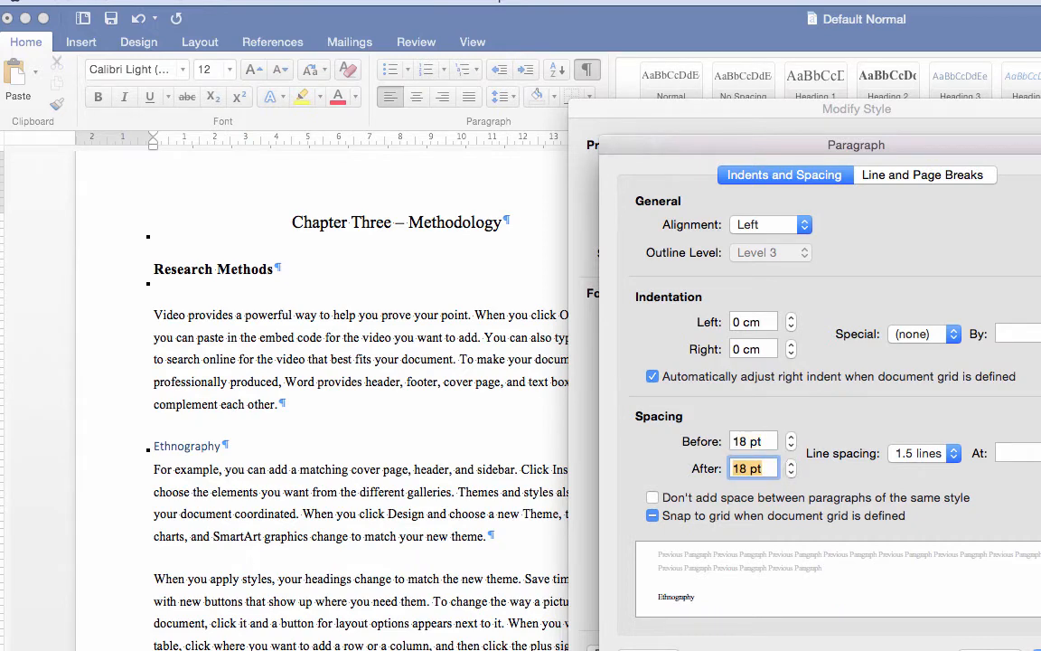
pyautogui.press('Return')
pyautogui.press('Return')
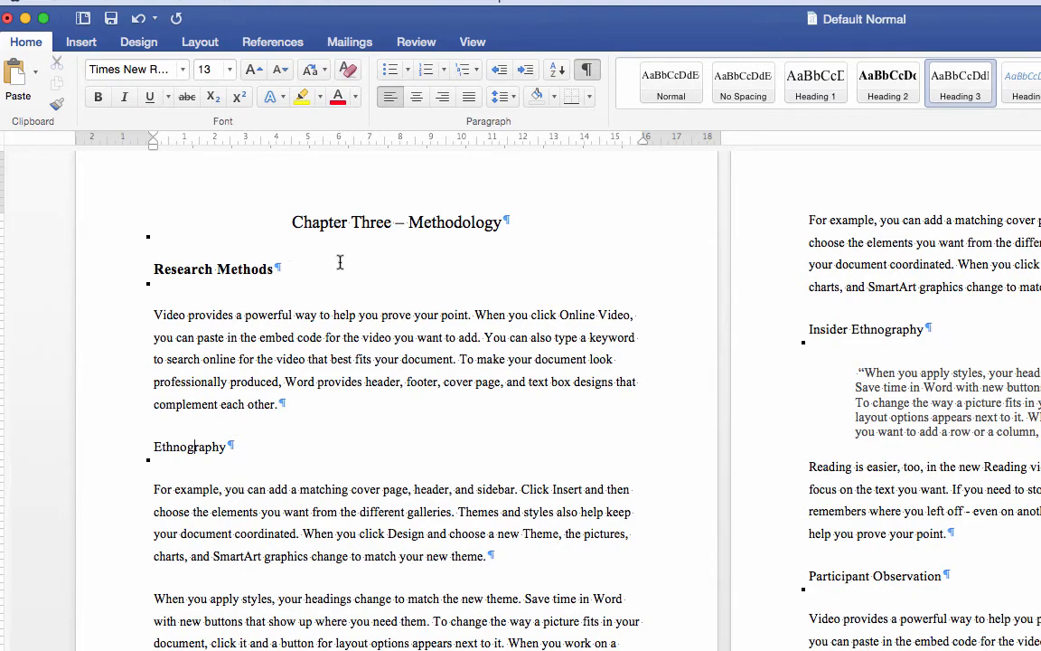
# Add a blank paragraph below the "Research Methods" heading to check which style follows it, and remove it again
pyautogui.click(393, 269)
pyautogui.press('Return')
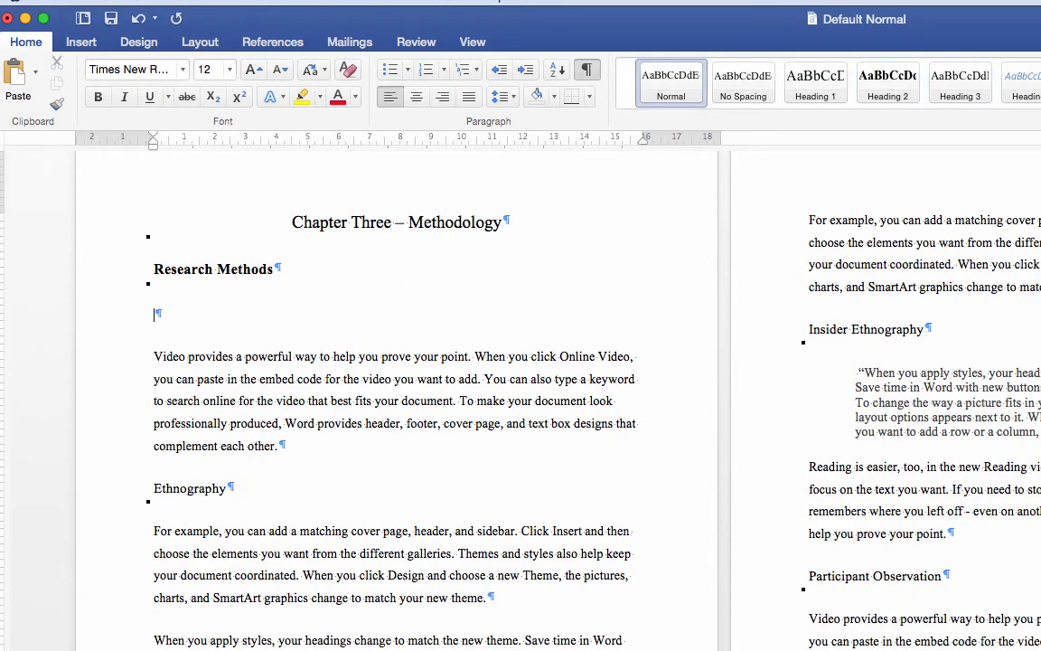
pyautogui.press('BackSpace')
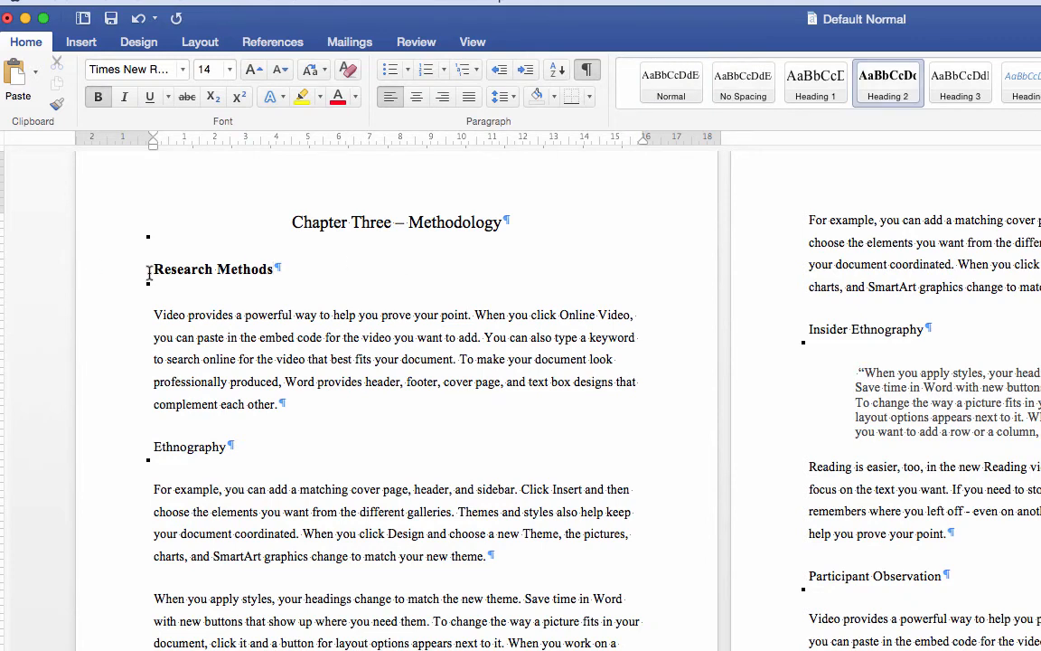